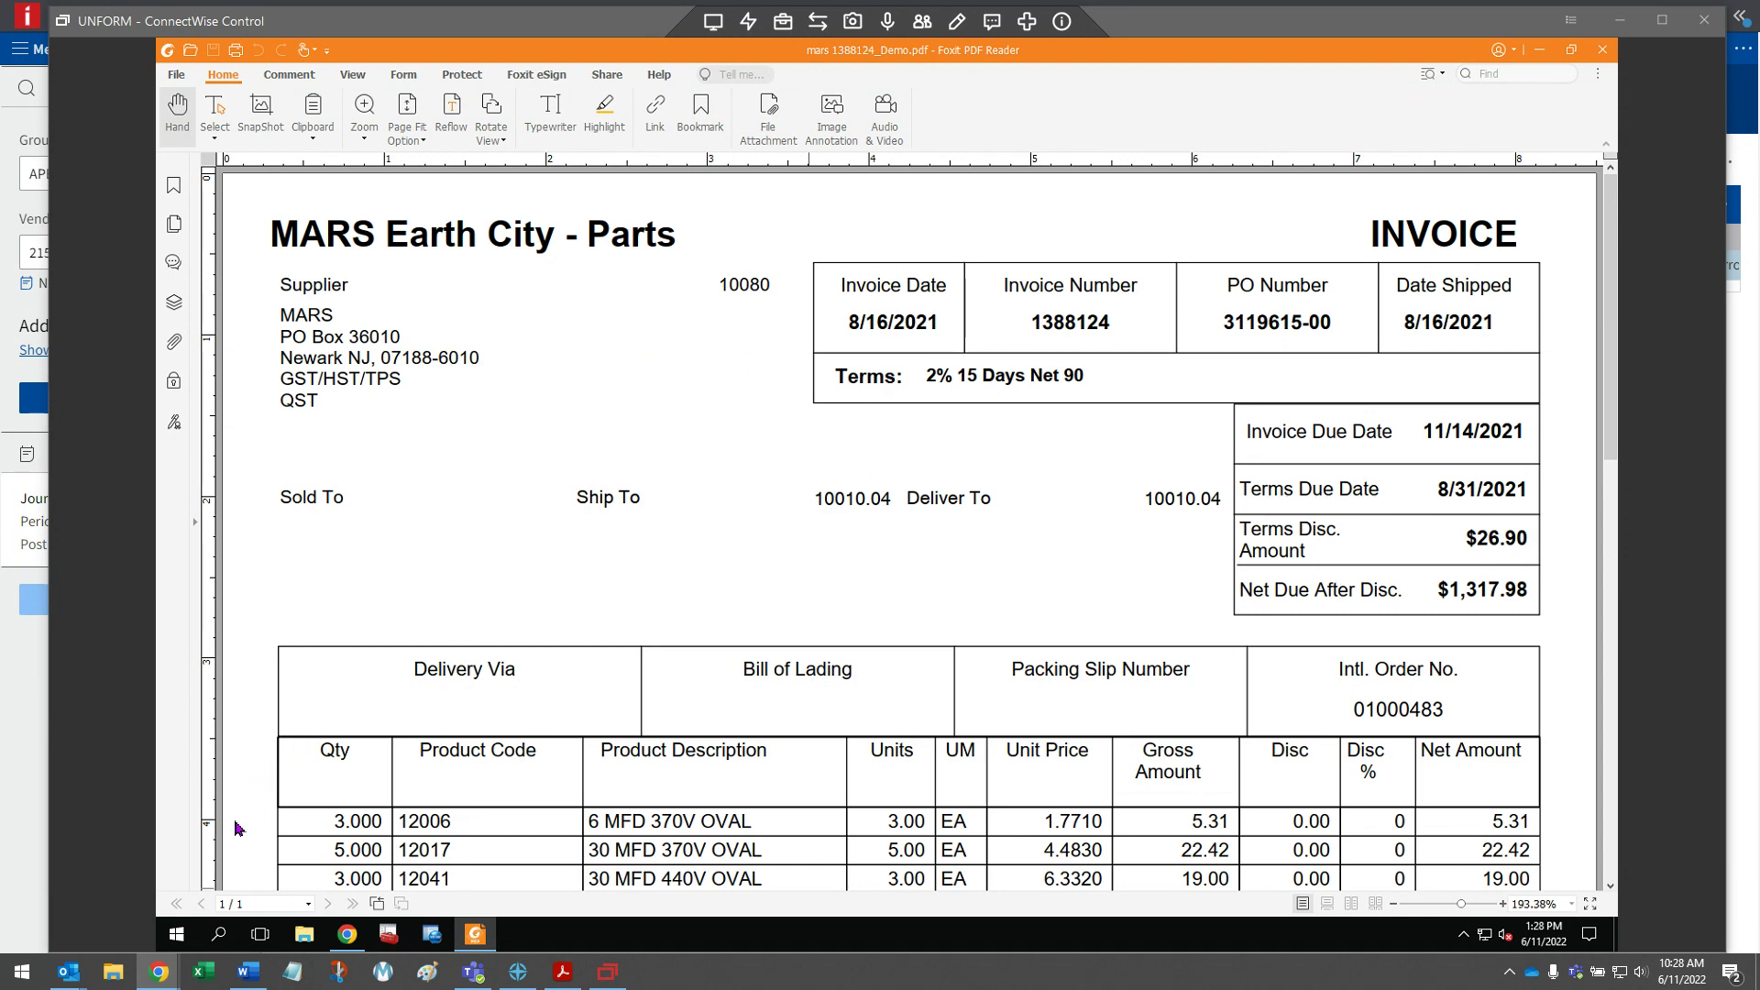
Step: After reviewing the MARS invoice PDF, switch to UnForm Image Manager's pending vendor invoice list
left_click(347, 935)
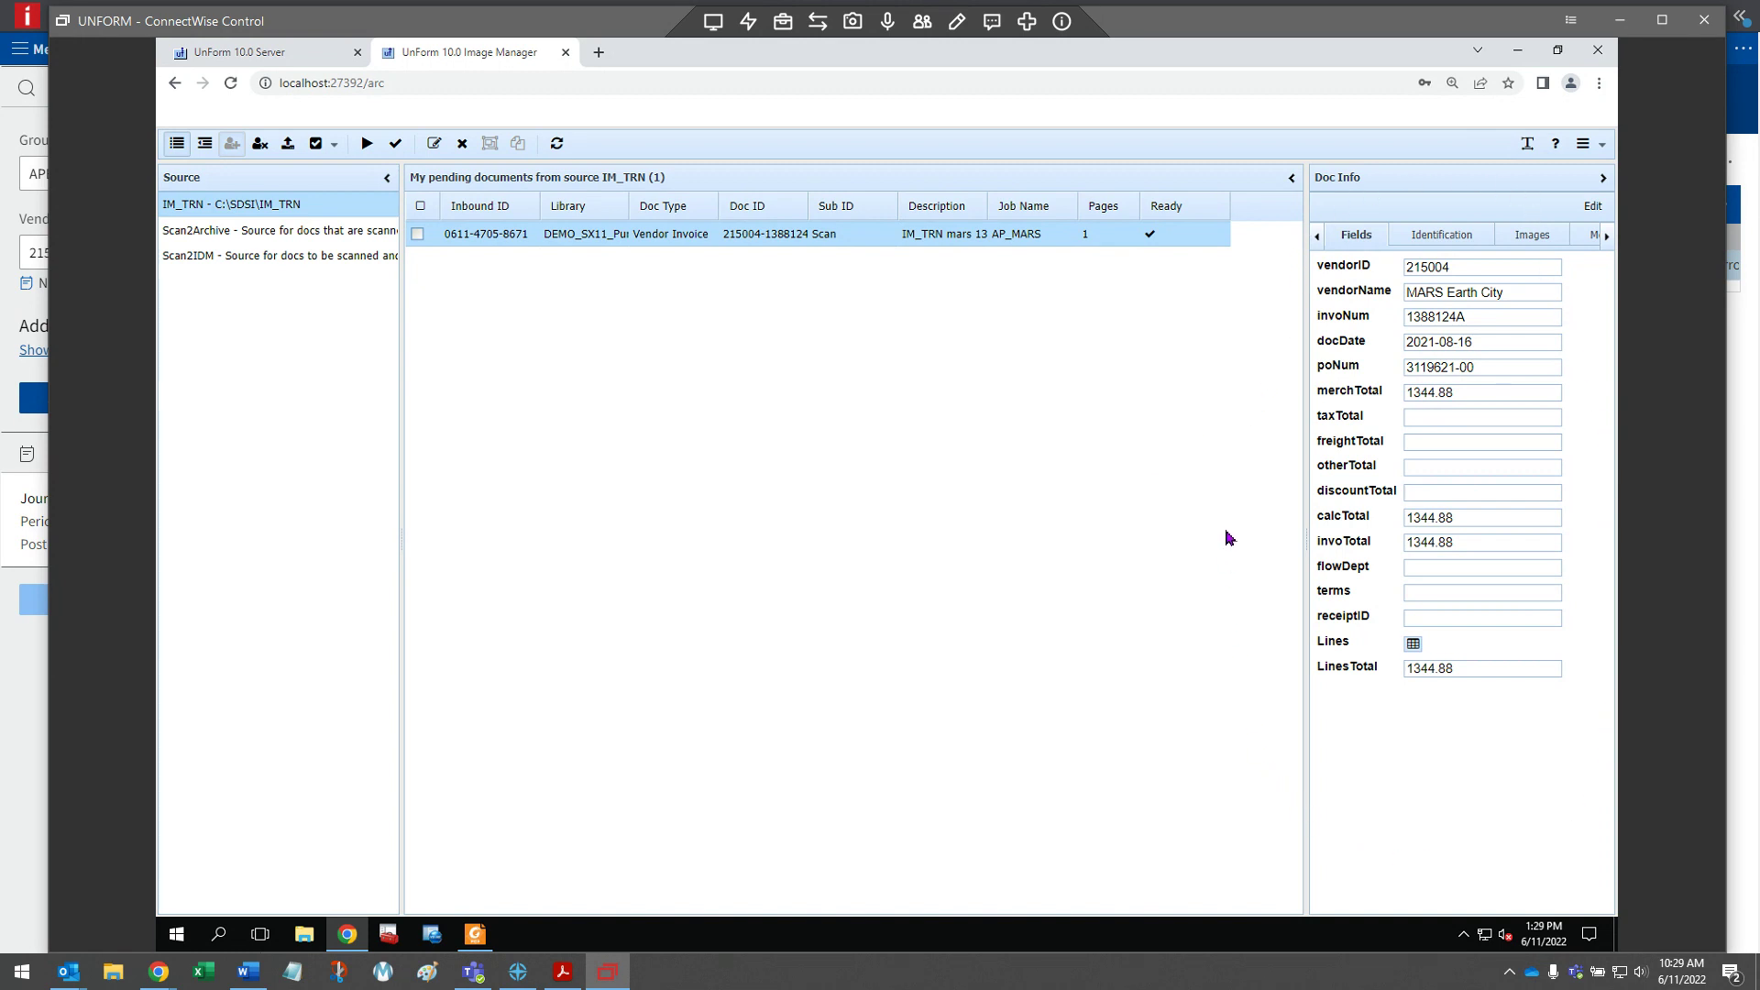
left_click(1412, 644)
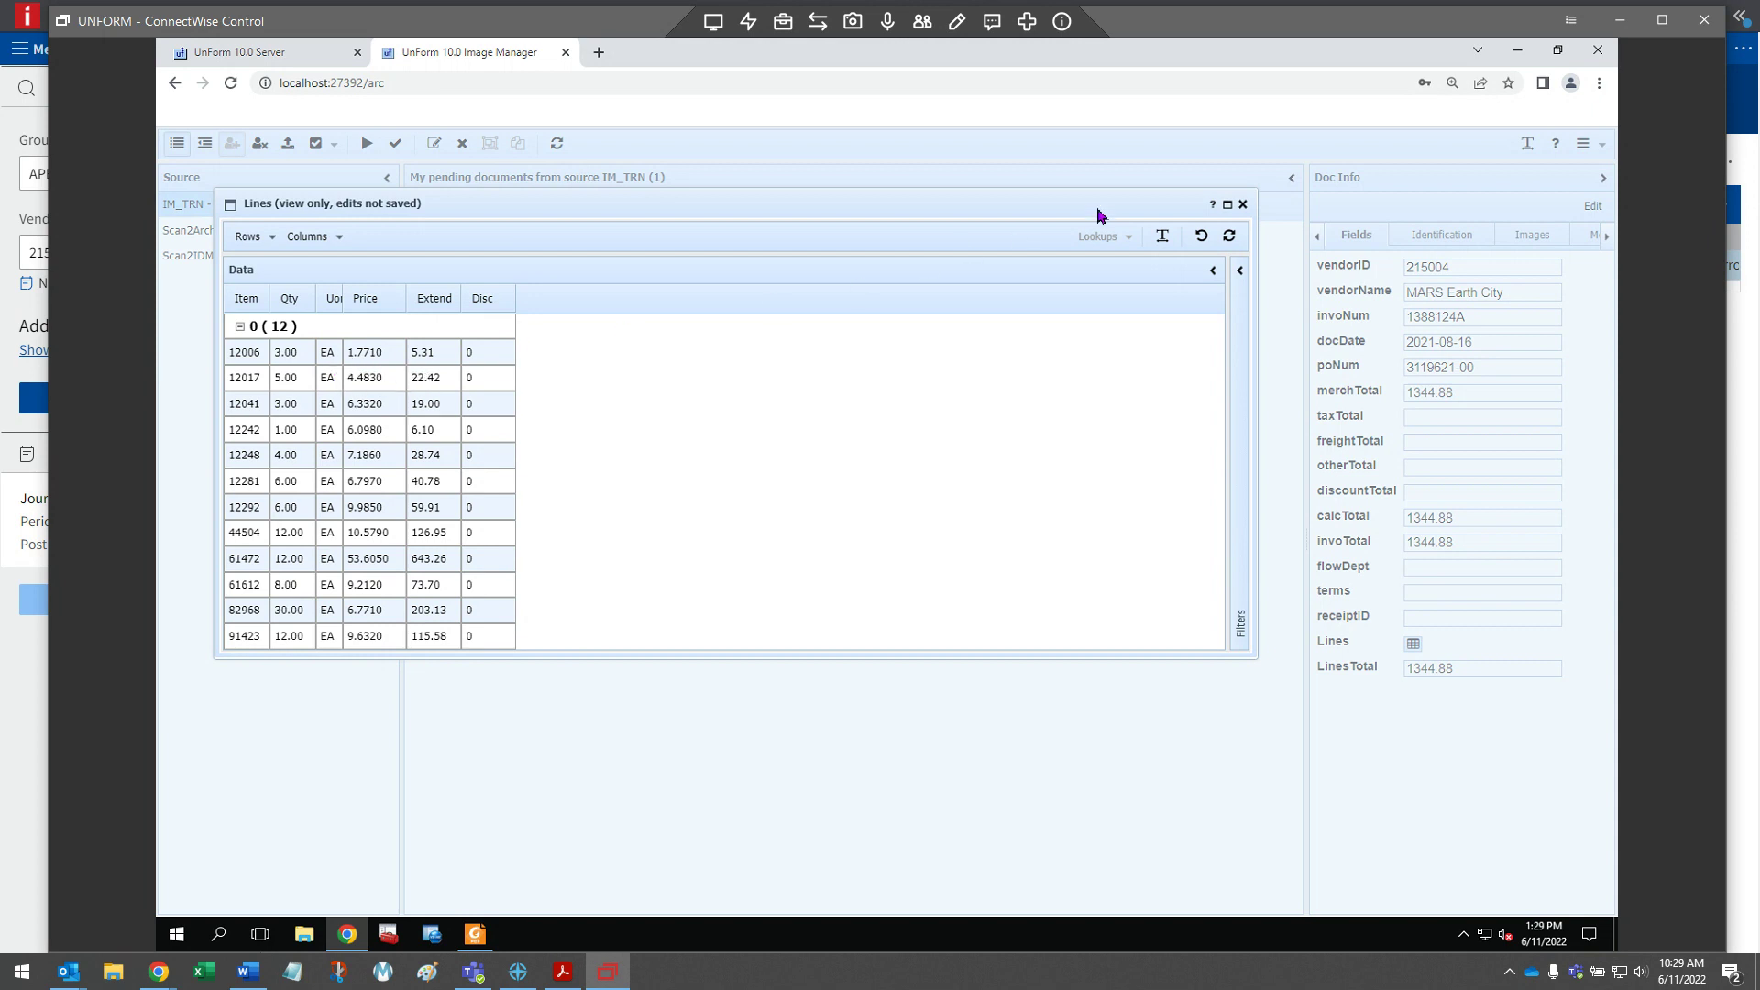
left_click(1243, 206)
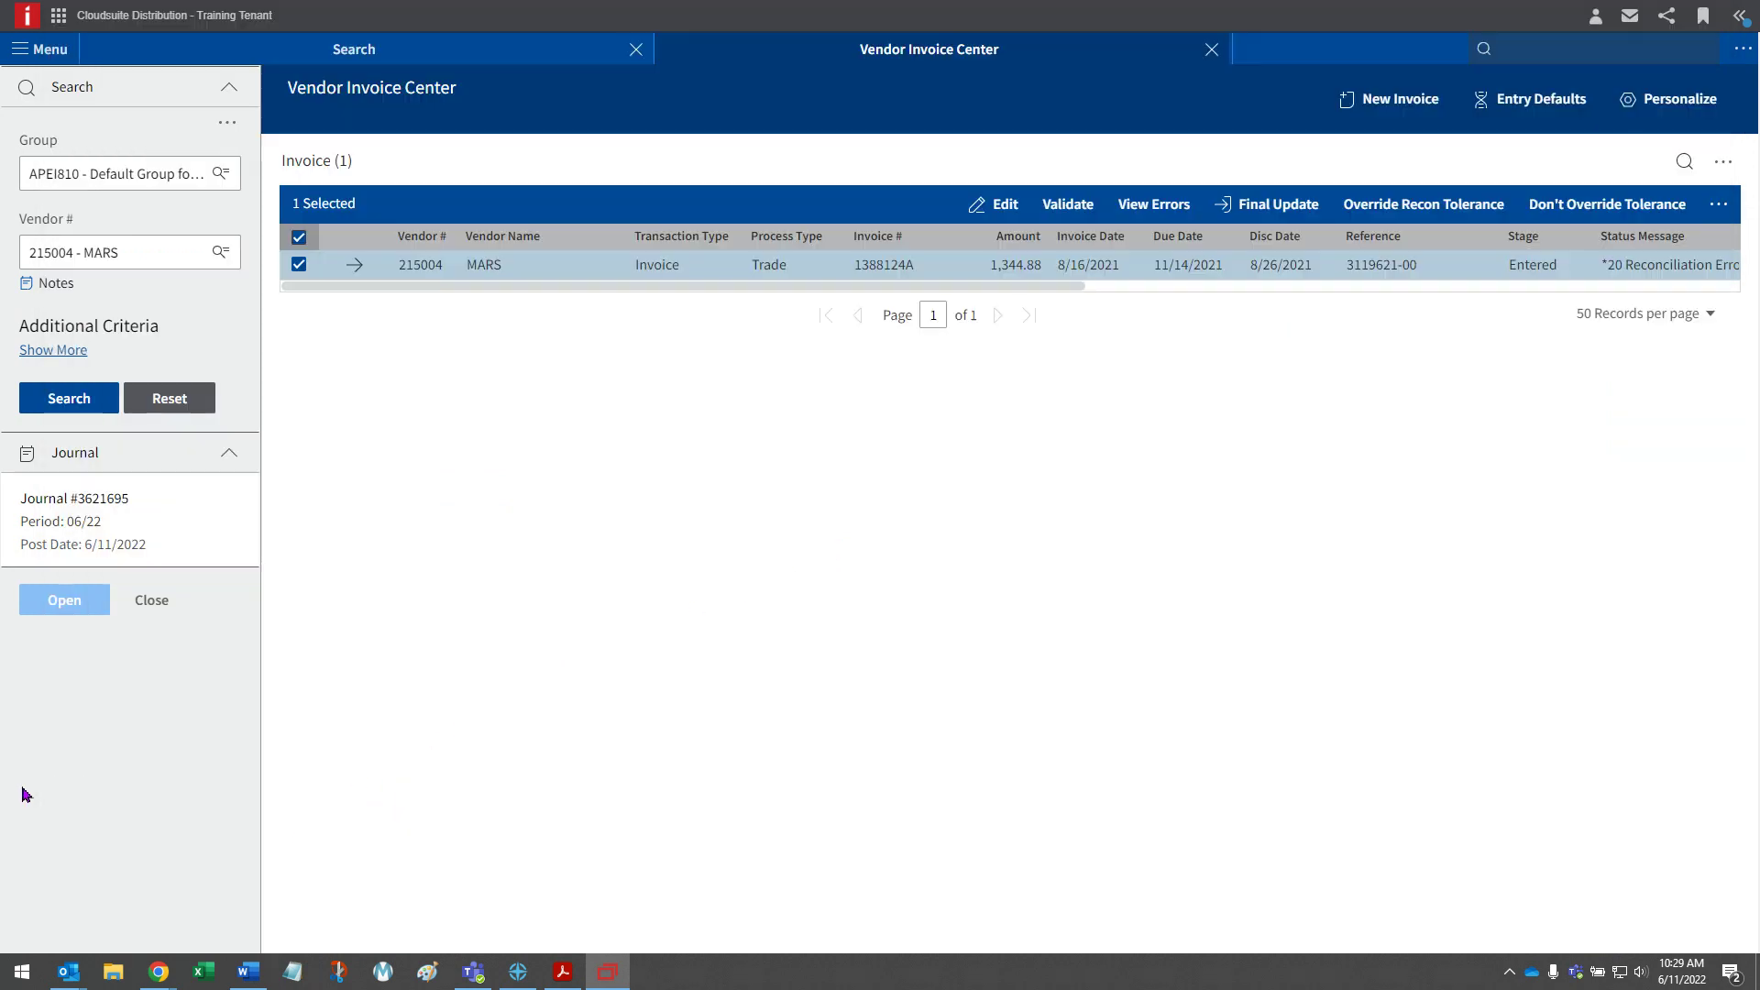
Step: Validate MARS invoice 1388124A in Vendor Invoice Center and review its five reconciliation errors
left_click(30, 785)
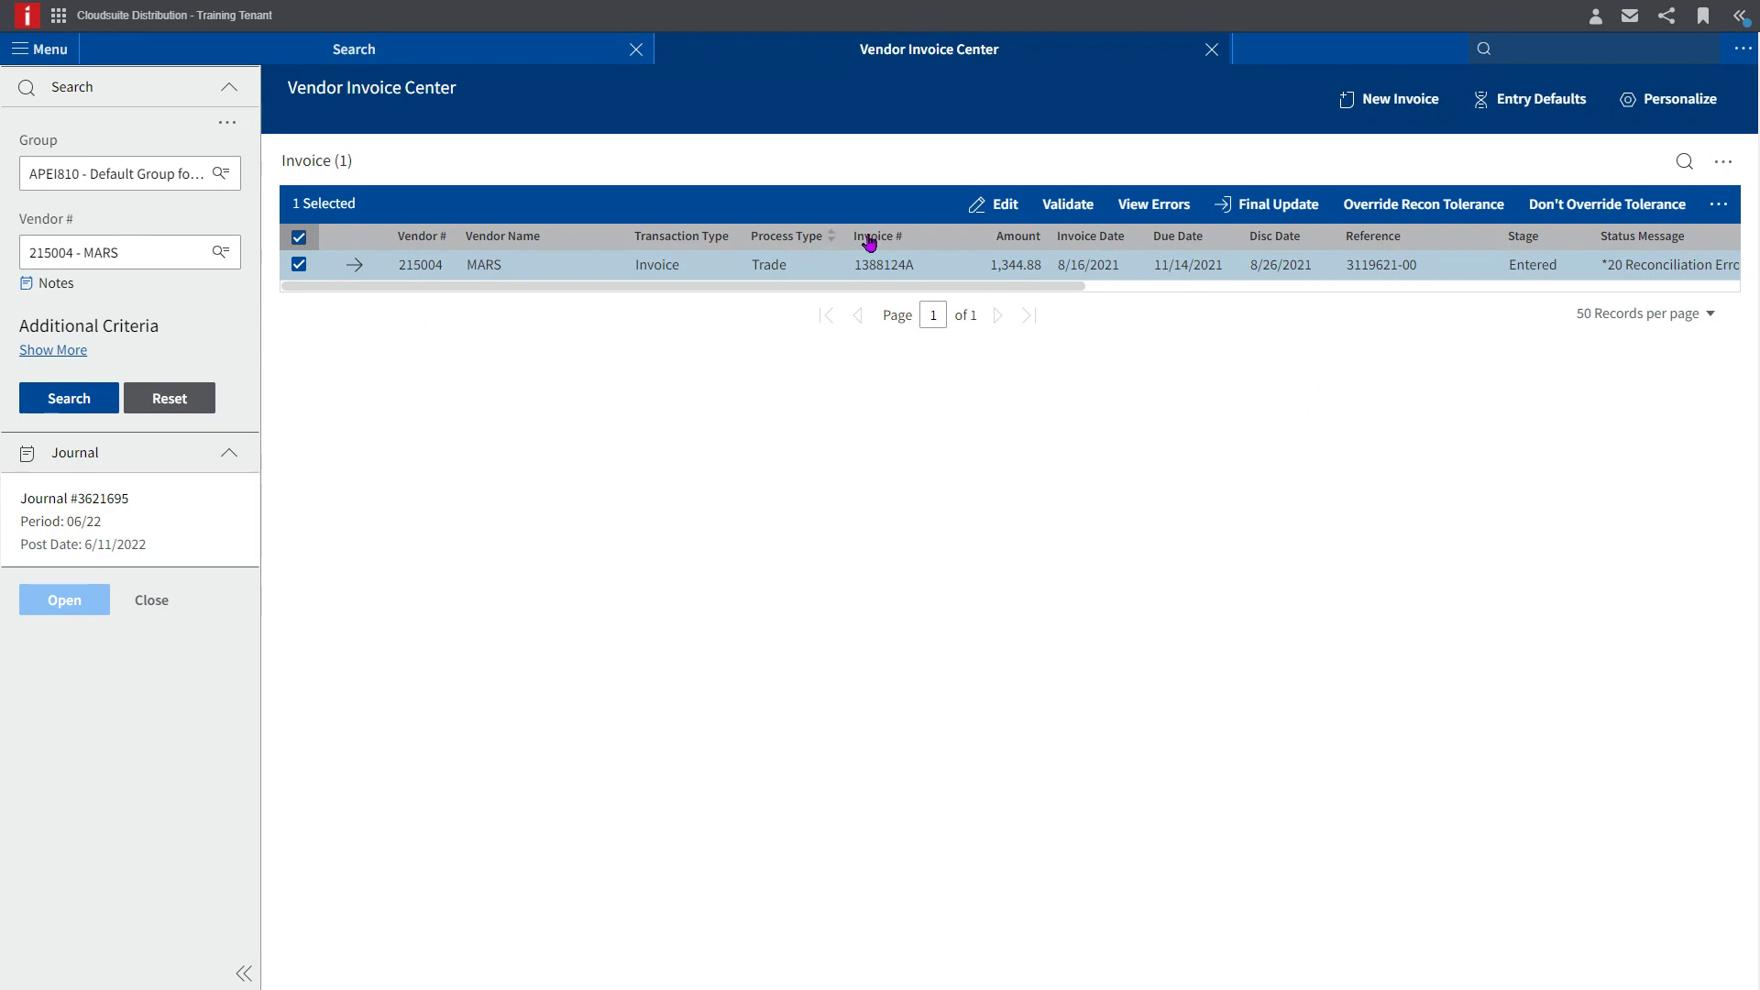
left_click(1080, 206)
left_click(1155, 206)
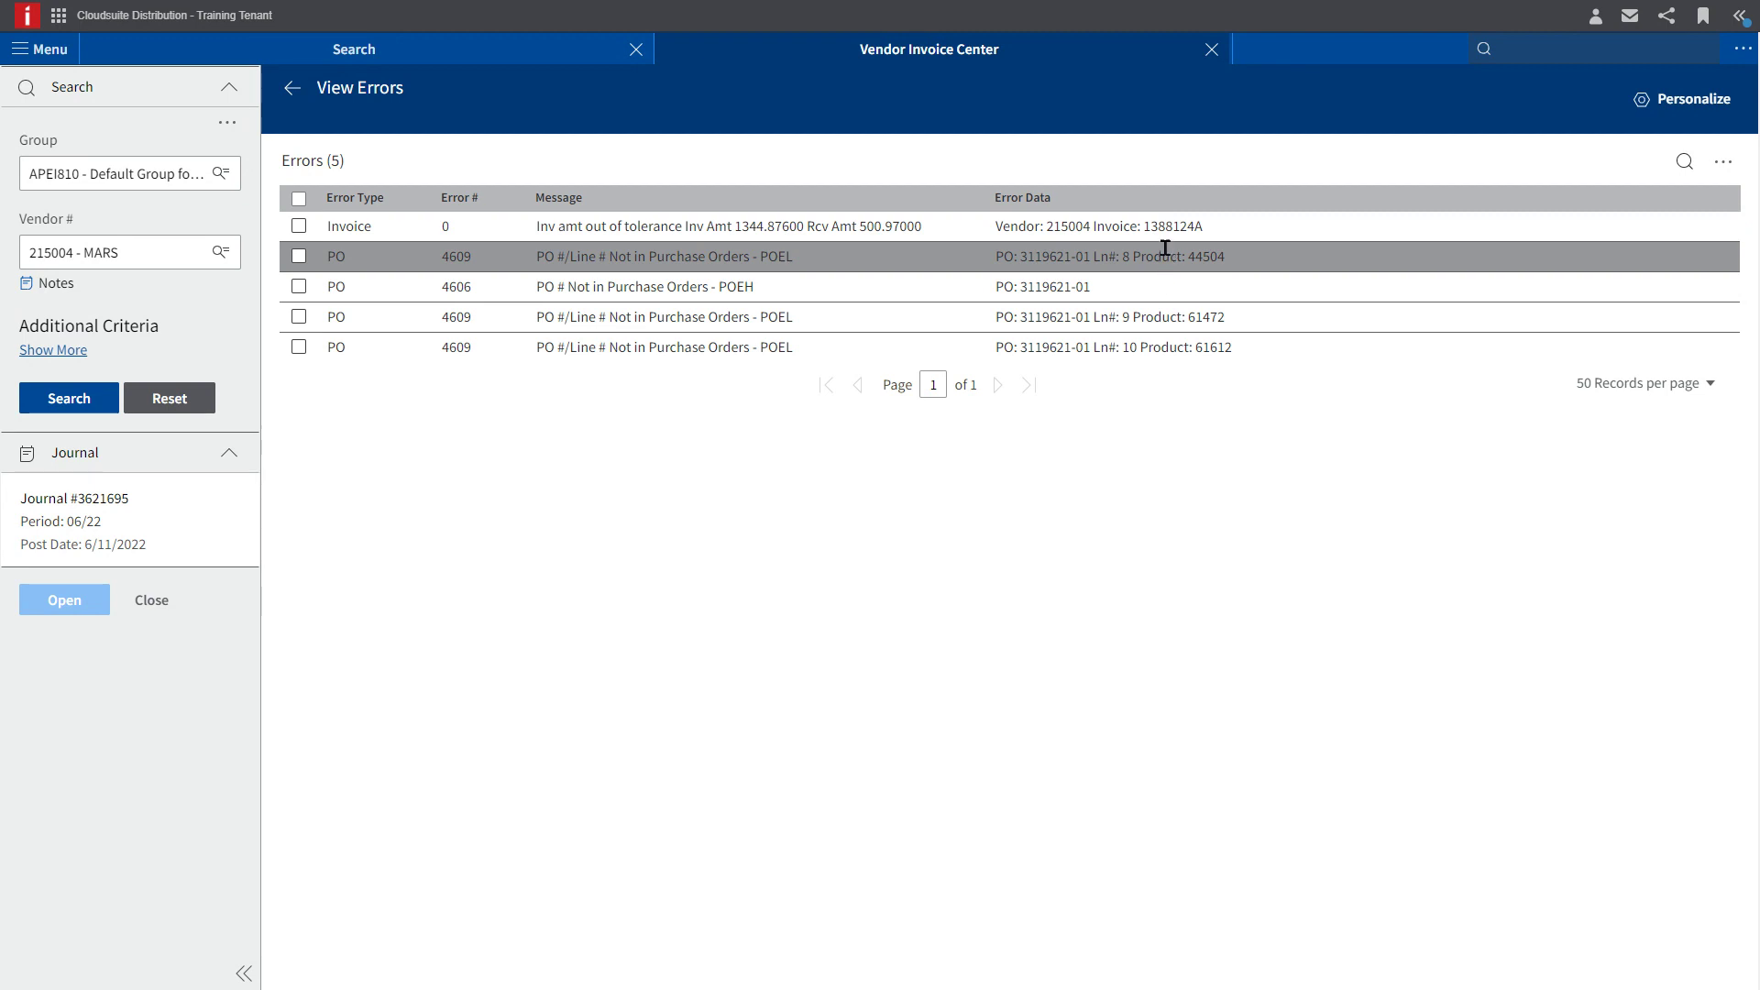
left_click(290, 91)
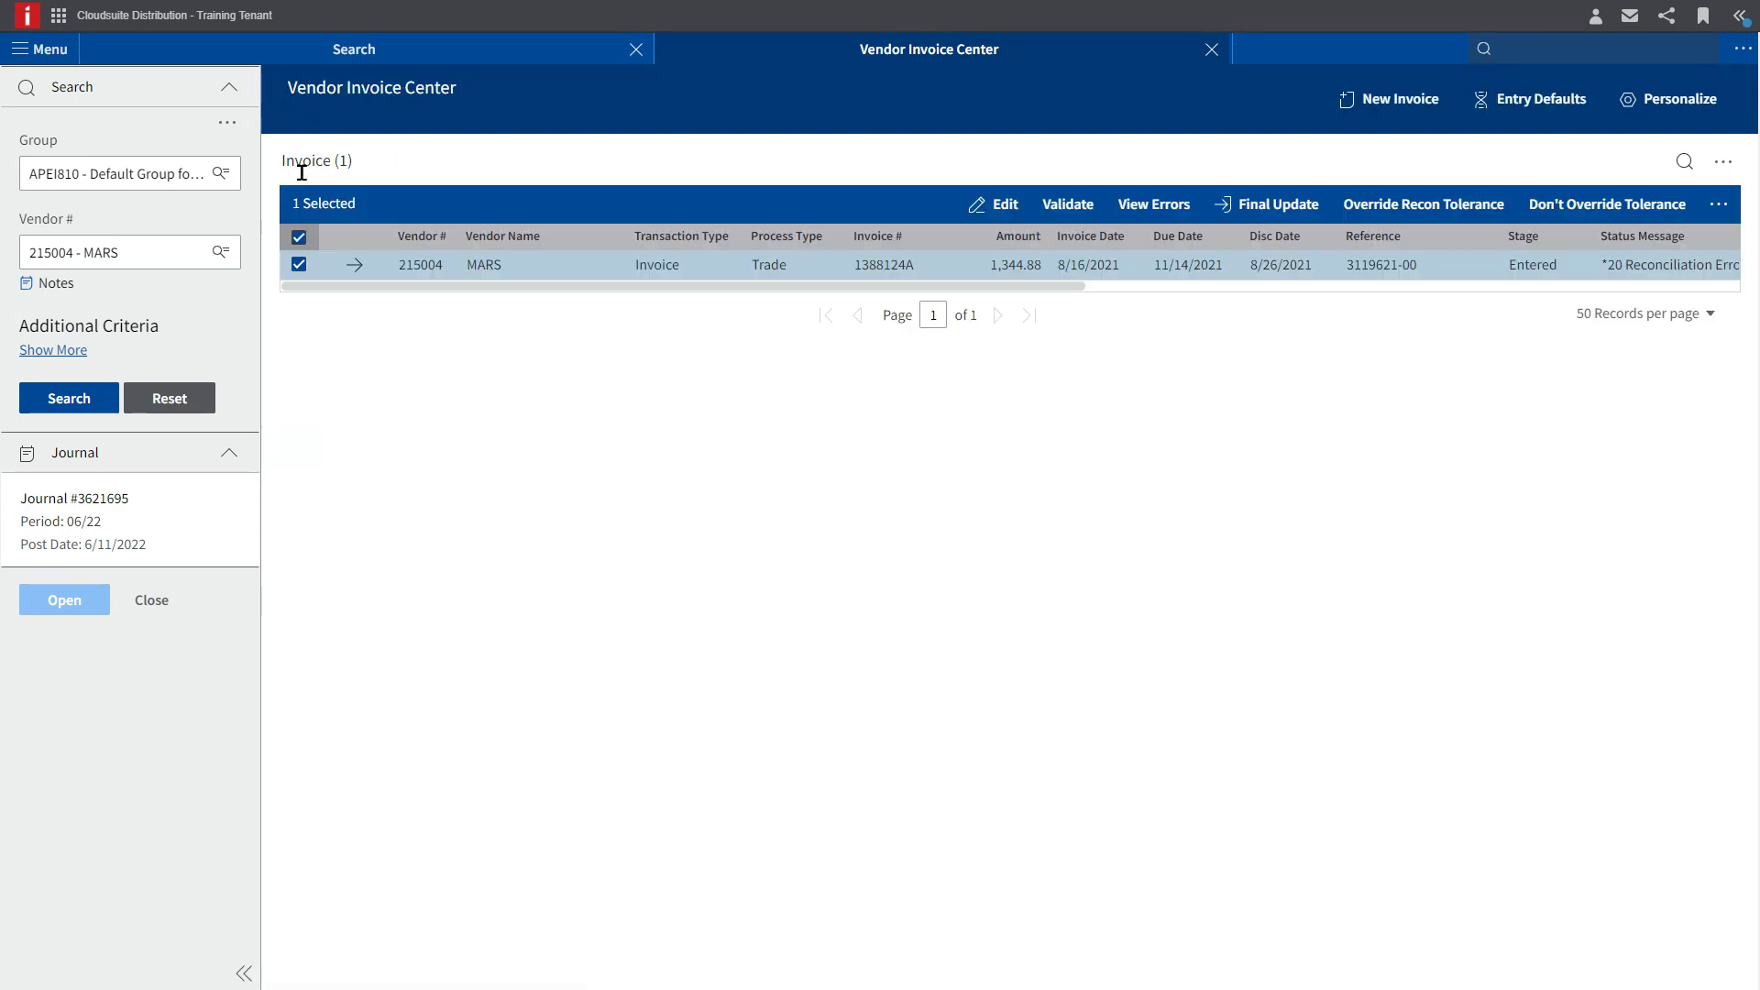
Step: Open the Invoice Detail for invoice 1388124A to reach PO 3119621-00
left_click(357, 266)
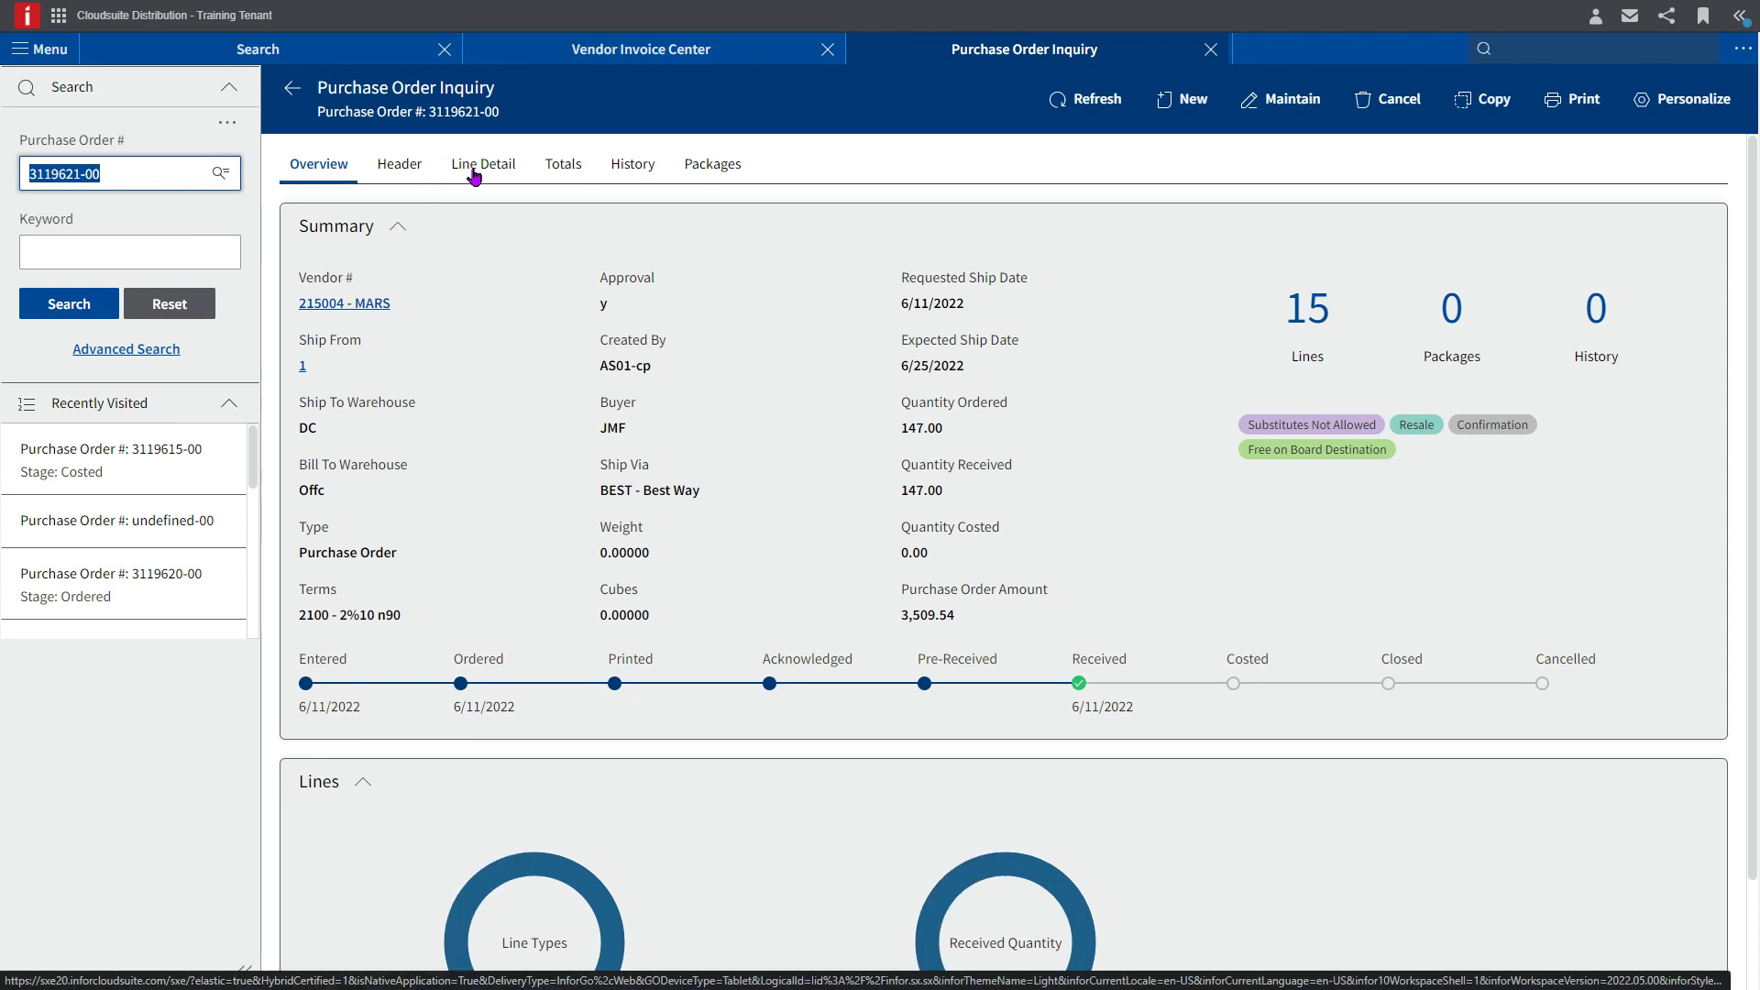
Step: Show PO 3119621-00's line detail and select vendor product 44504 on line 10
left_click(474, 174)
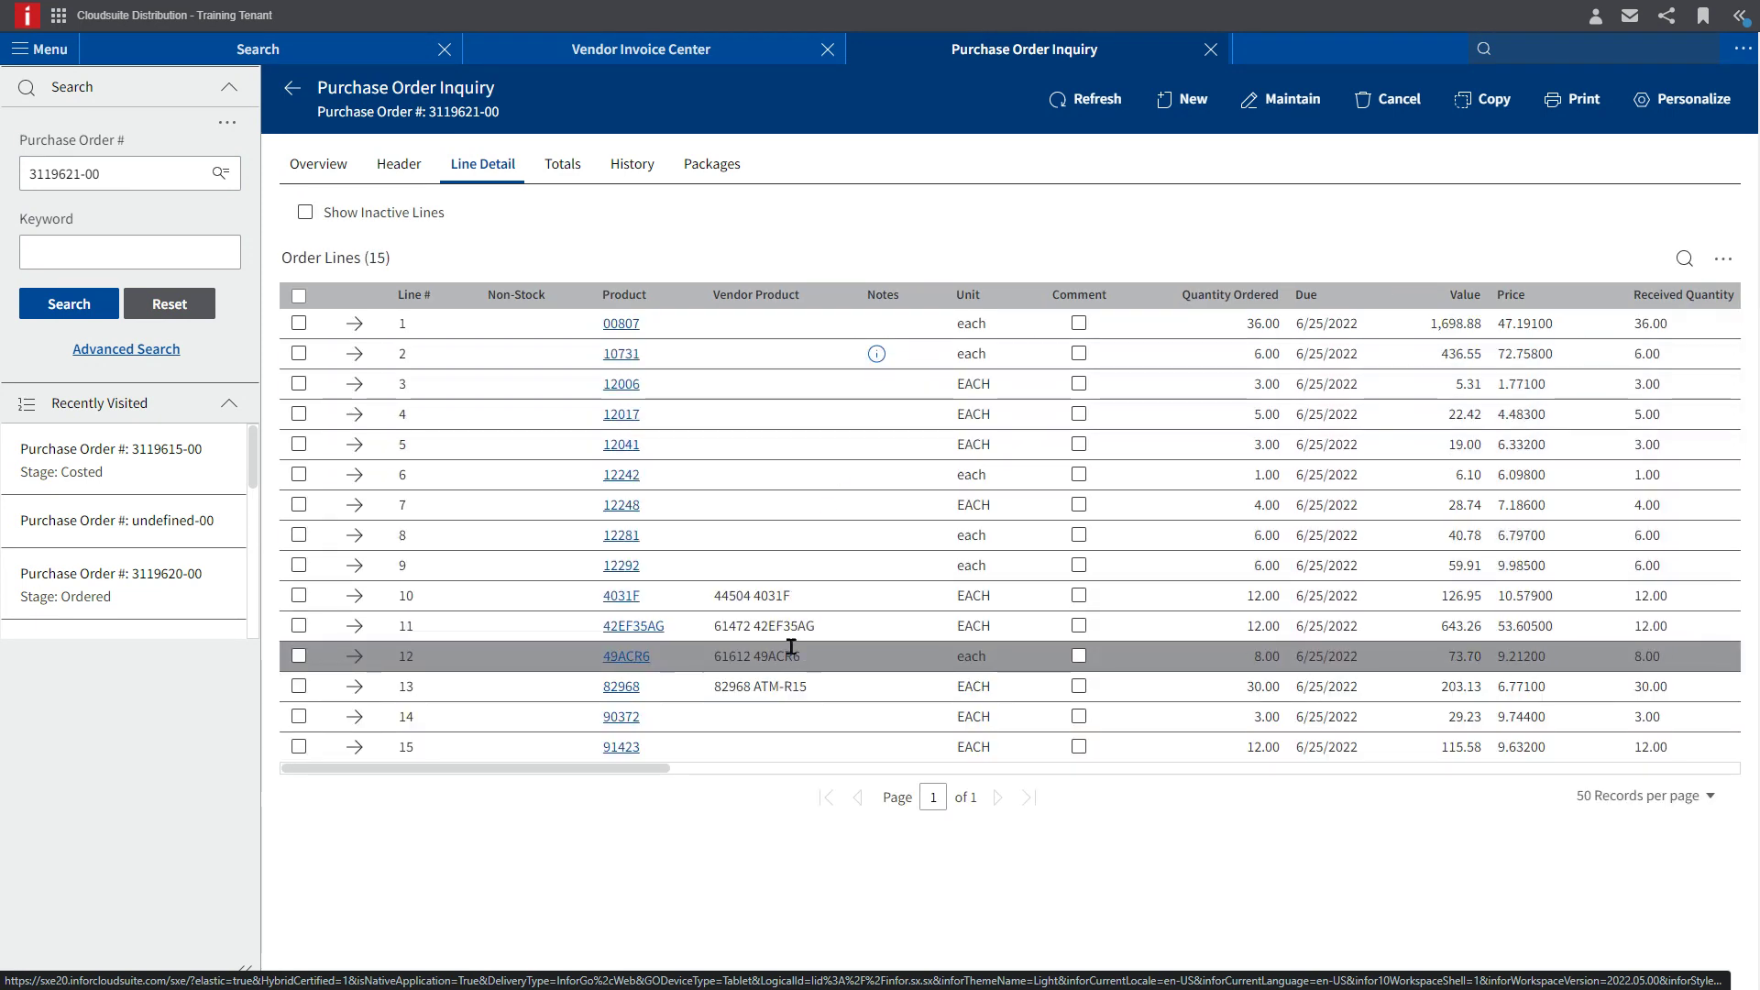
left_click_drag(713, 597, 750, 595)
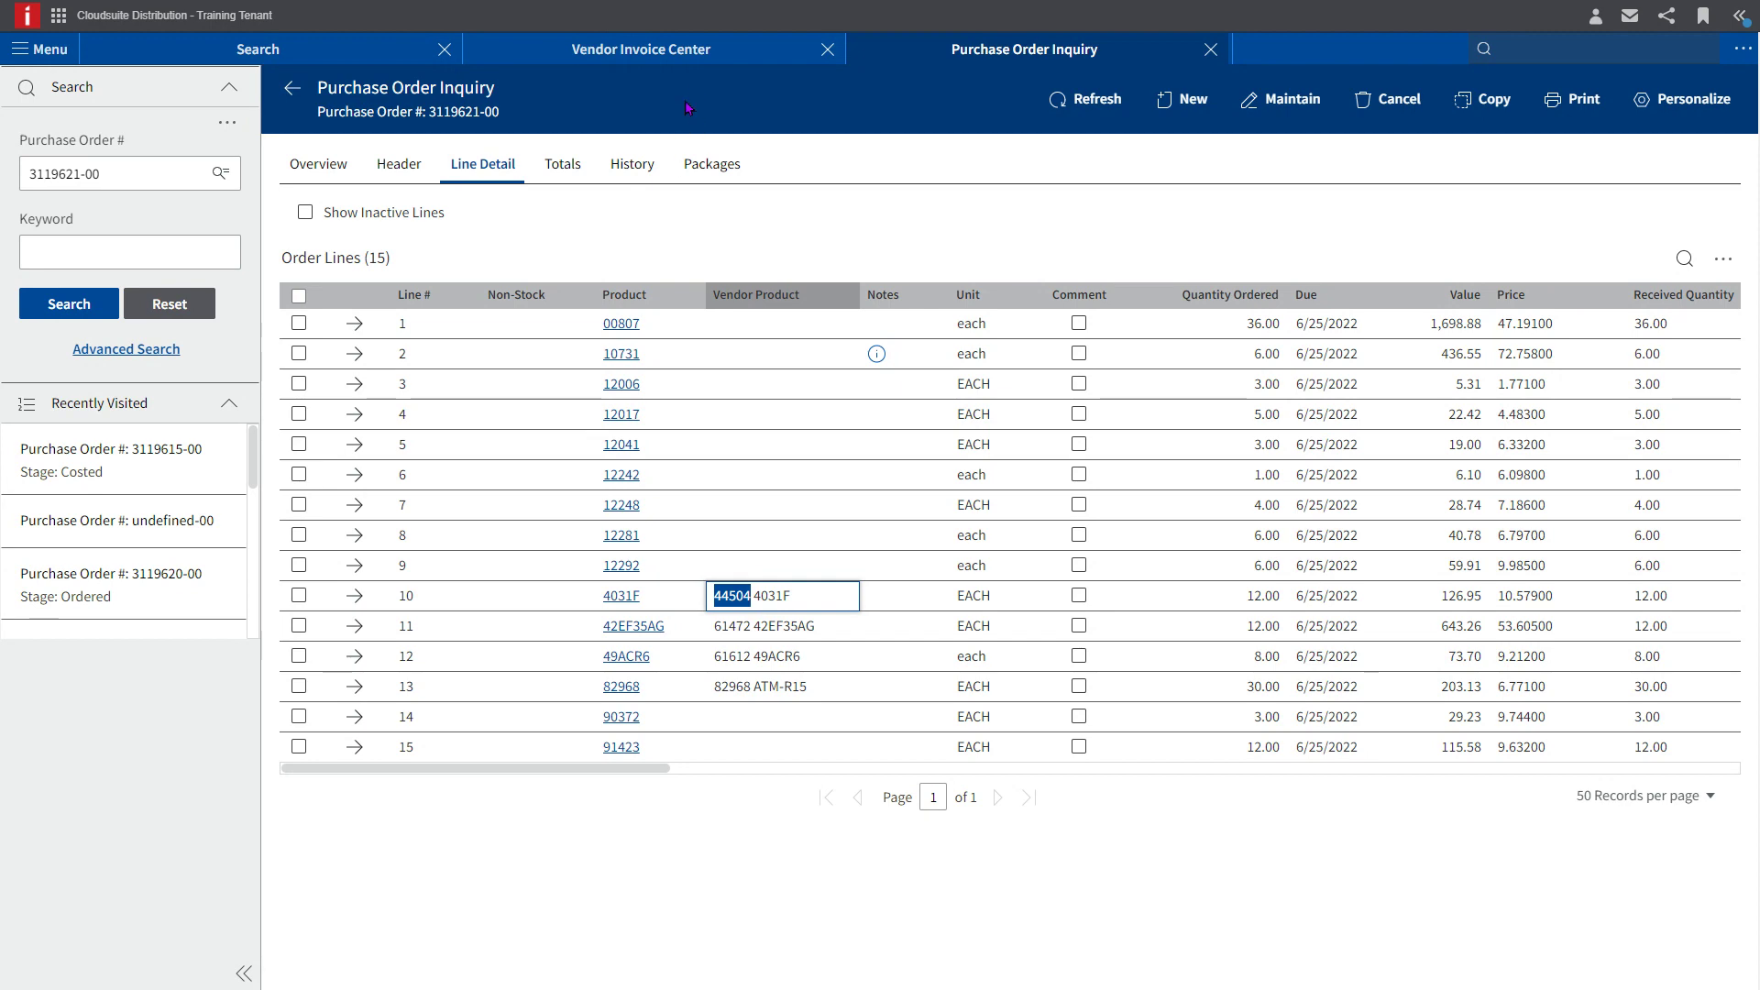
Step: Delete PO header 3119621-01 from invoice 1388124A
left_click(640, 53)
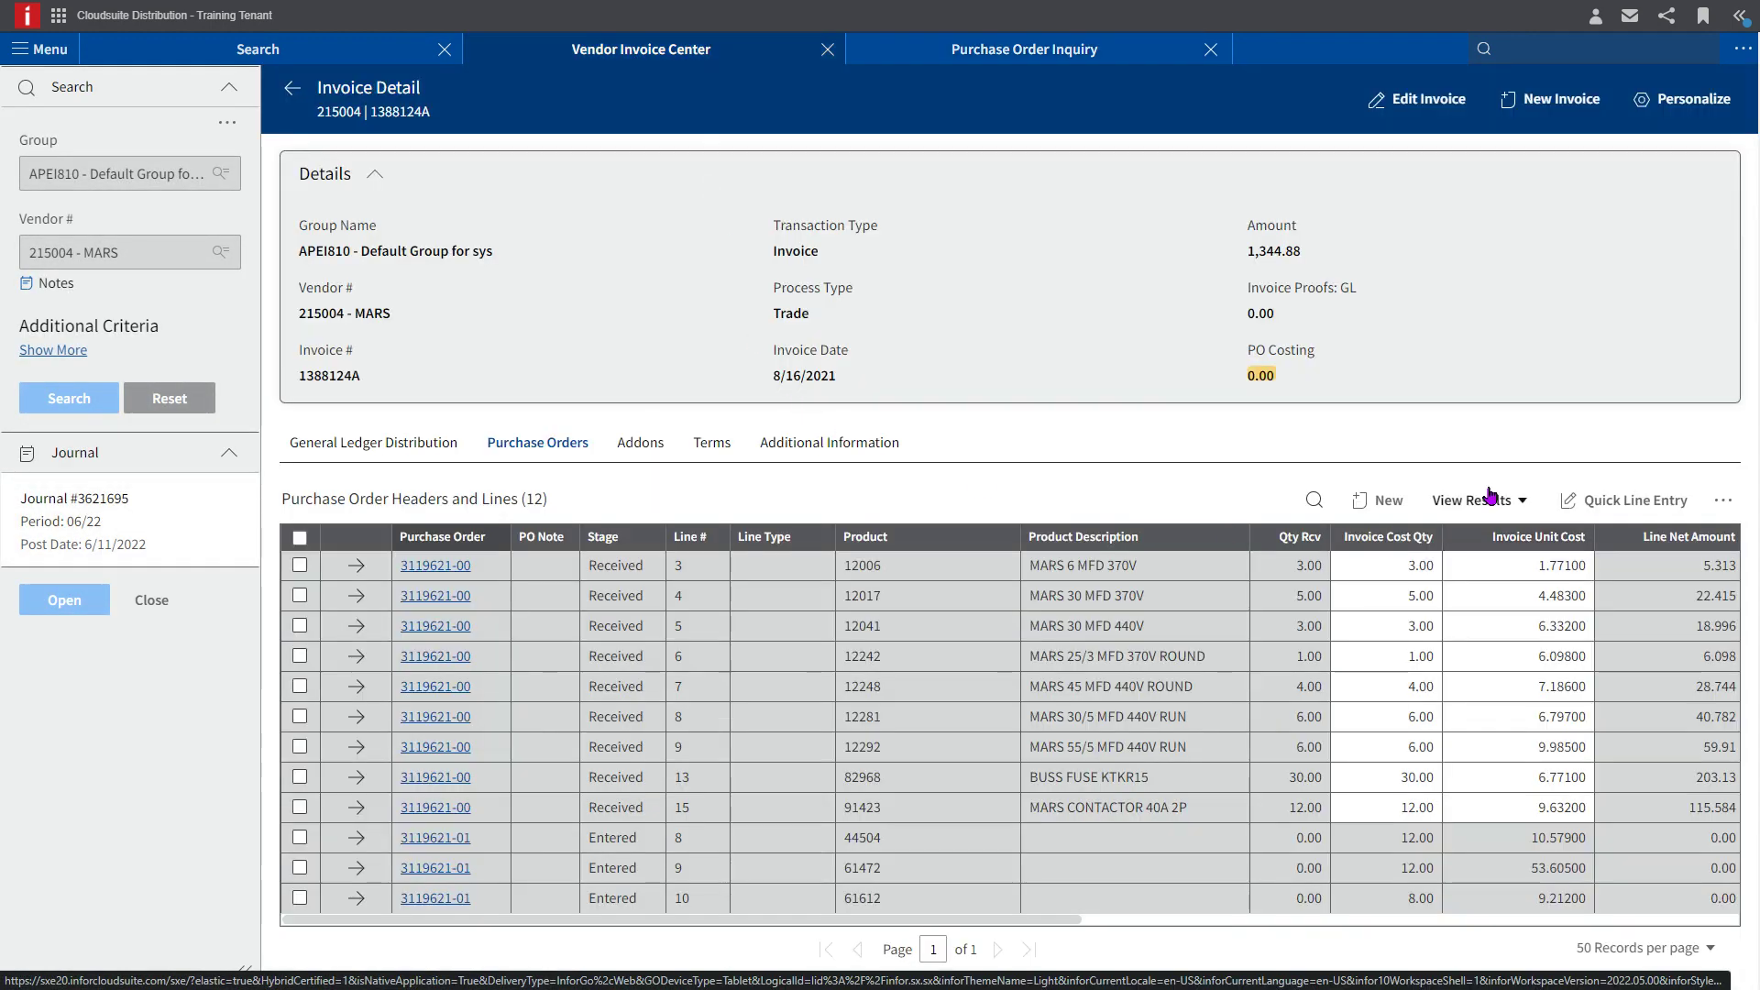
left_click(1488, 506)
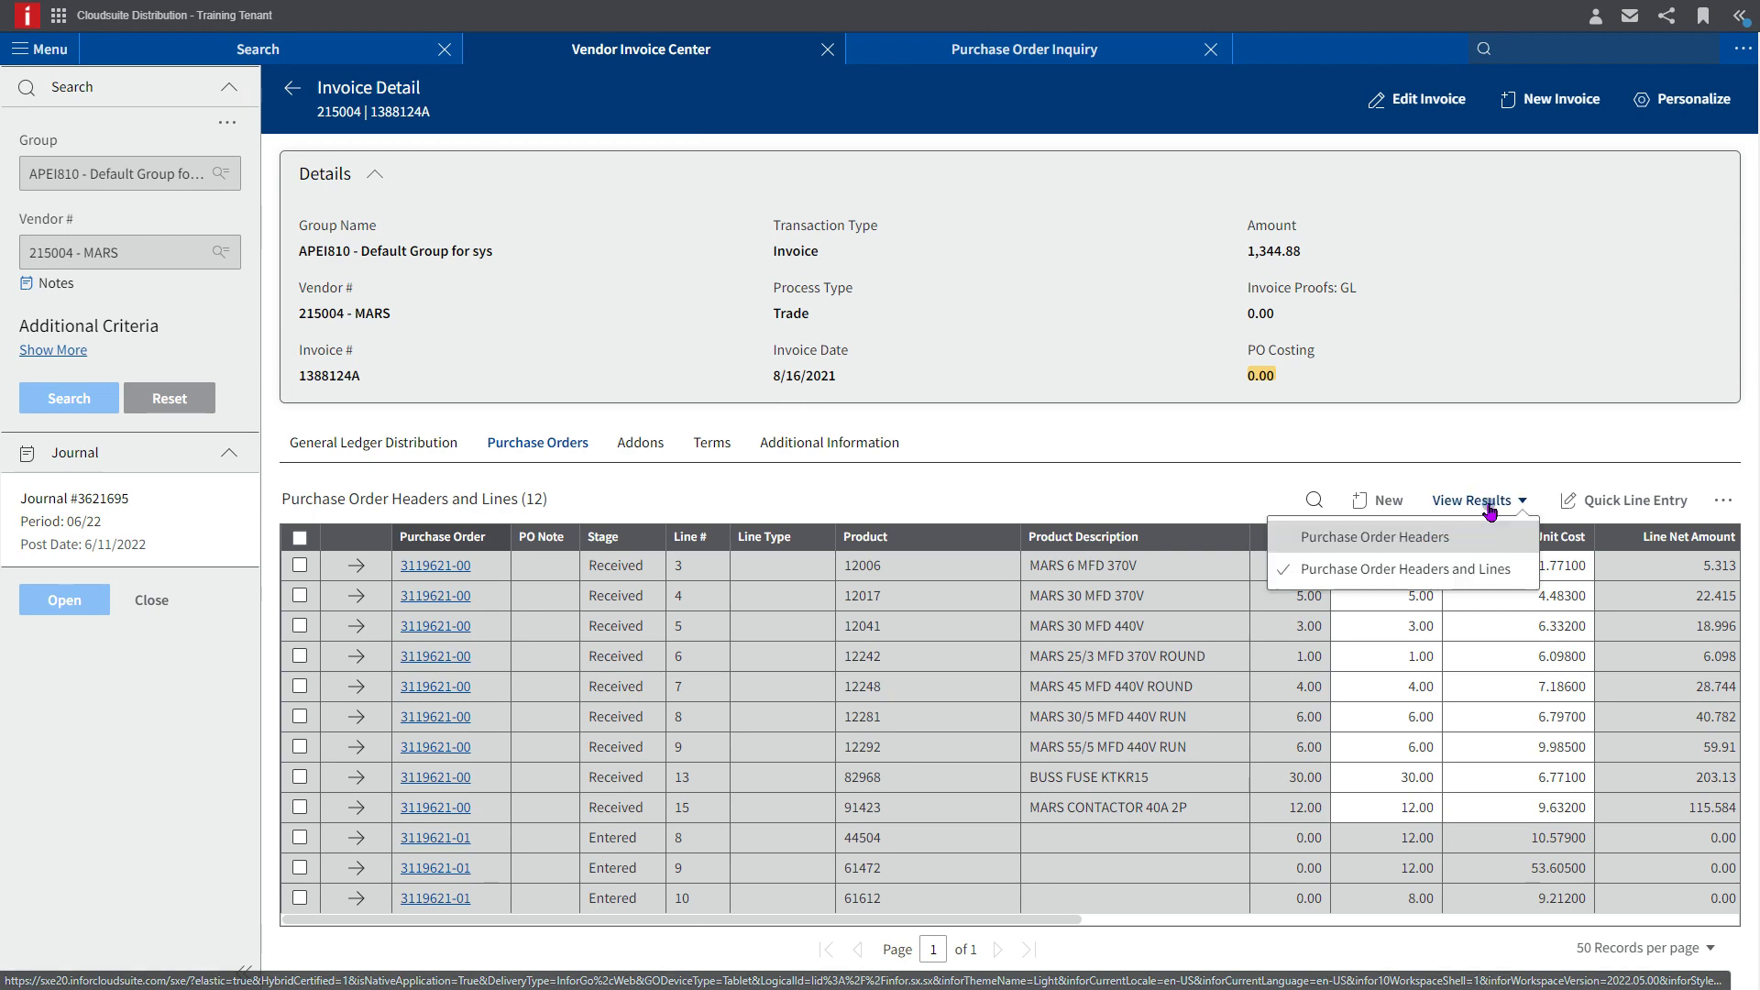
left_click(1416, 546)
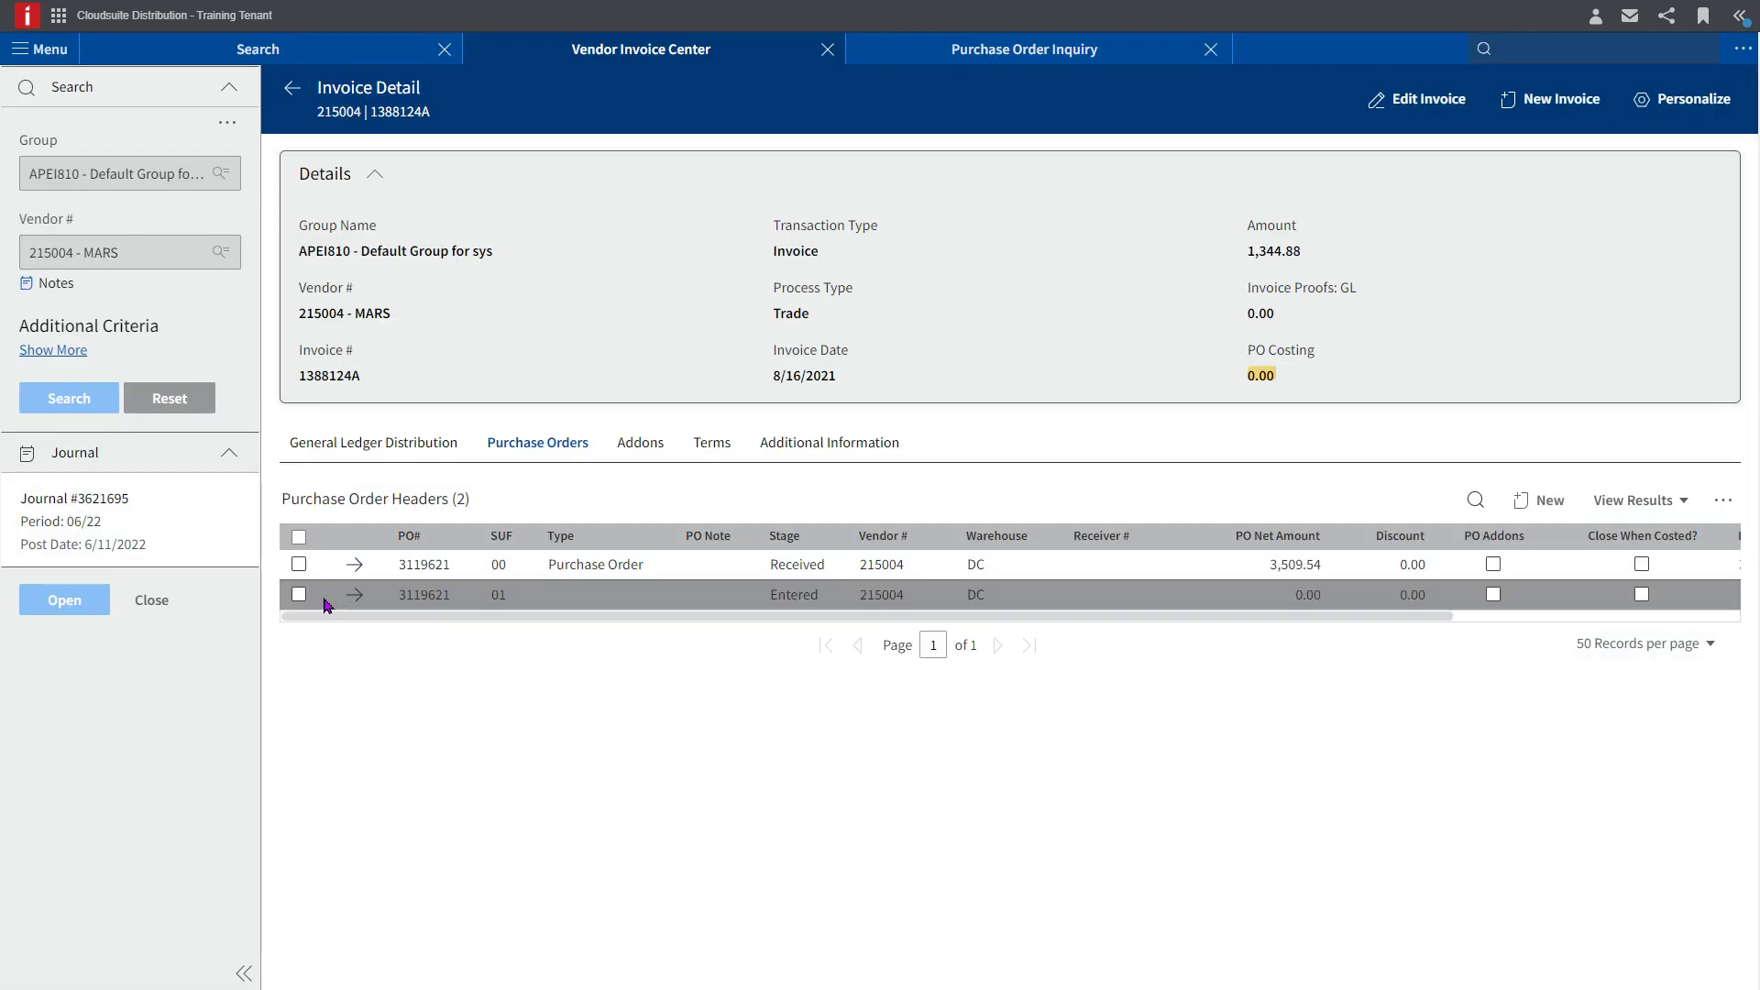
left_click(299, 595)
left_click(1698, 543)
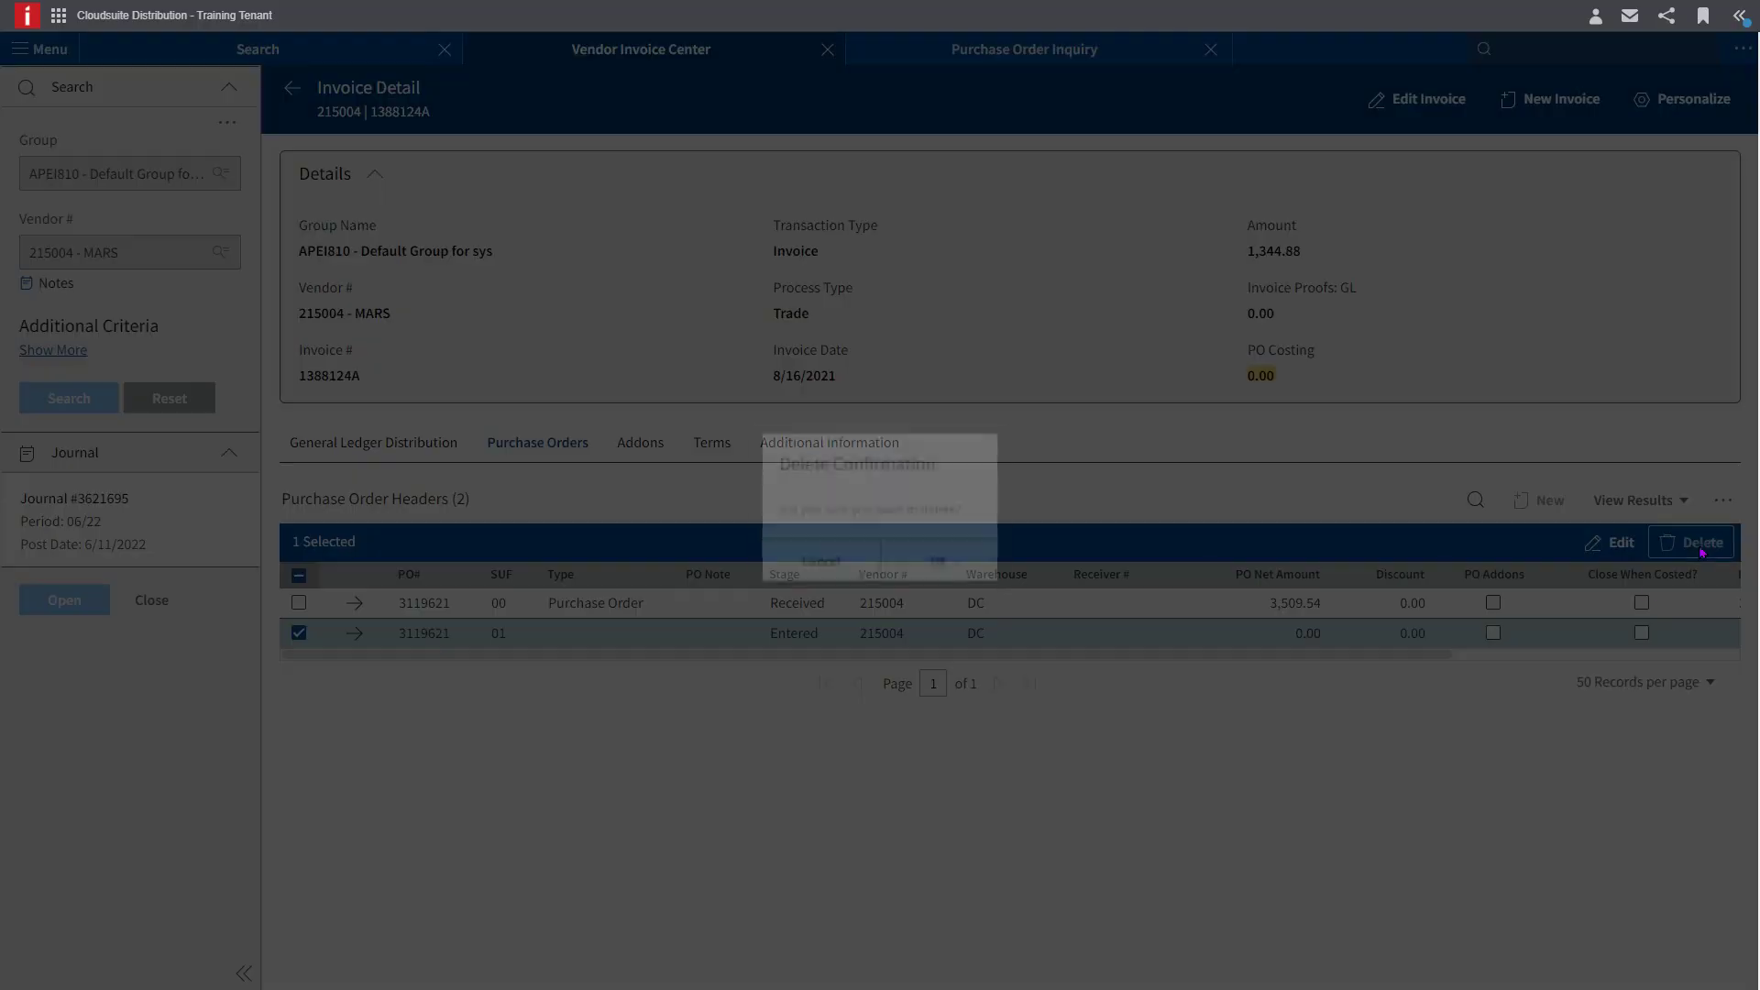
left_click(944, 565)
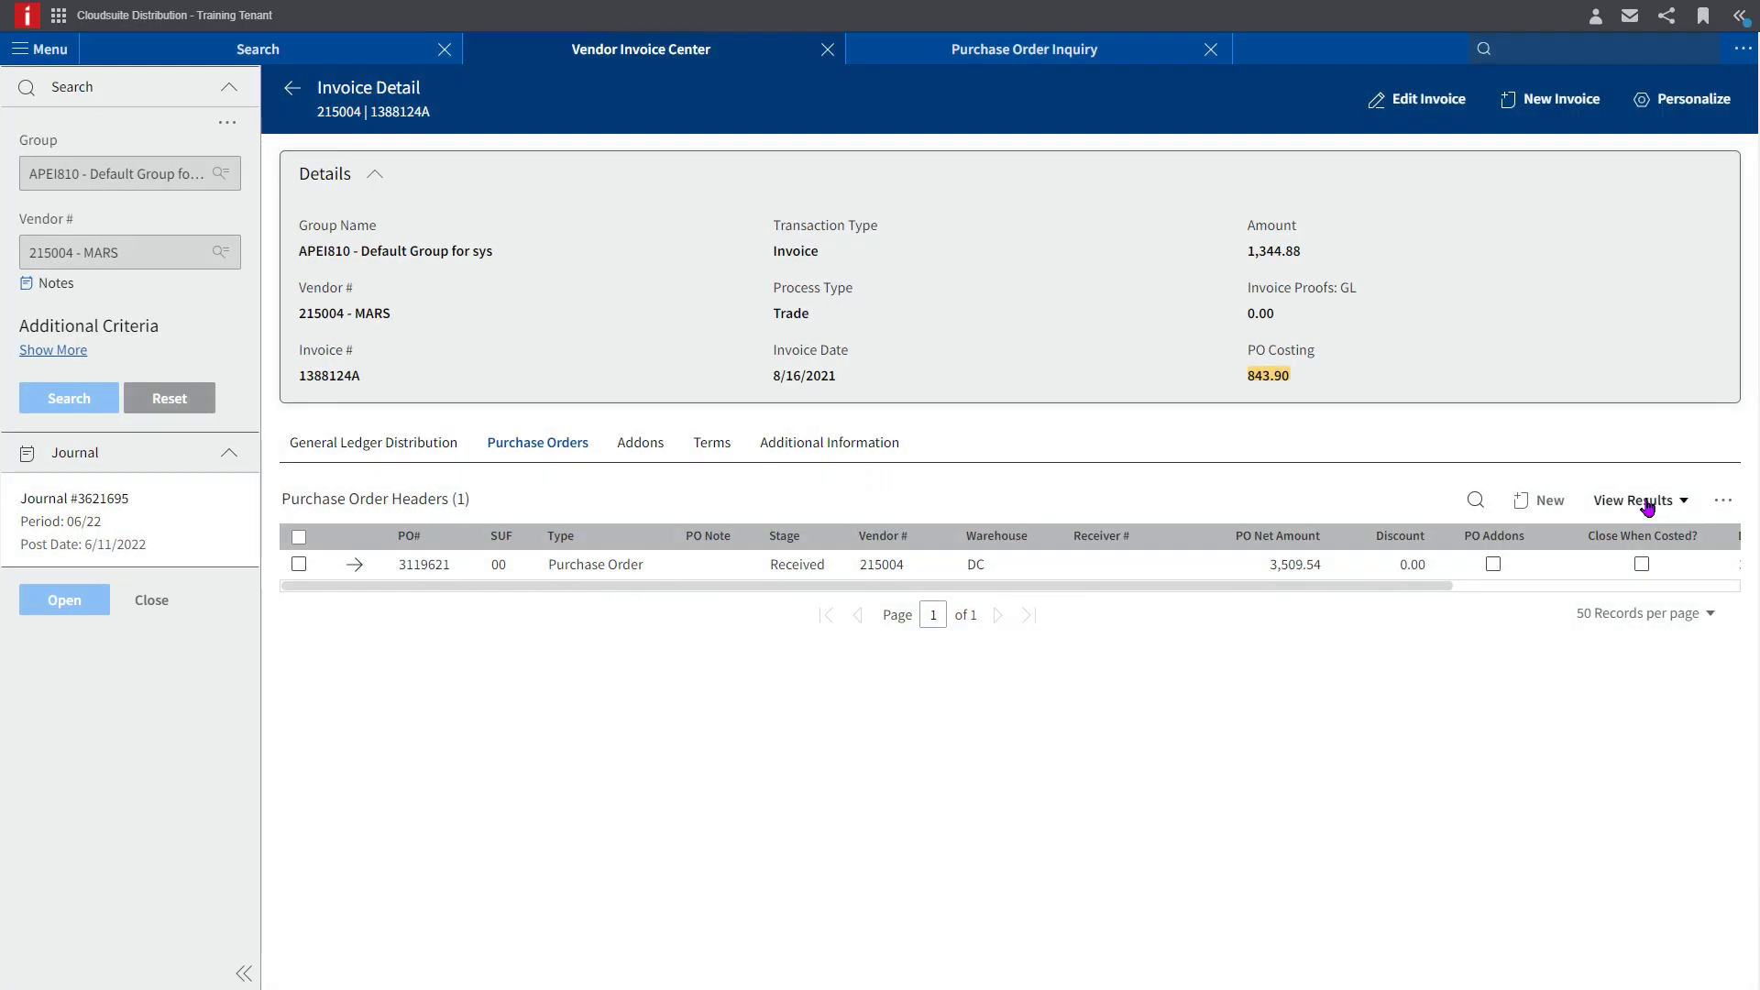
Step: Return to the Headers and Lines view and start Quick Line Entry
left_click(1641, 501)
left_click(1558, 566)
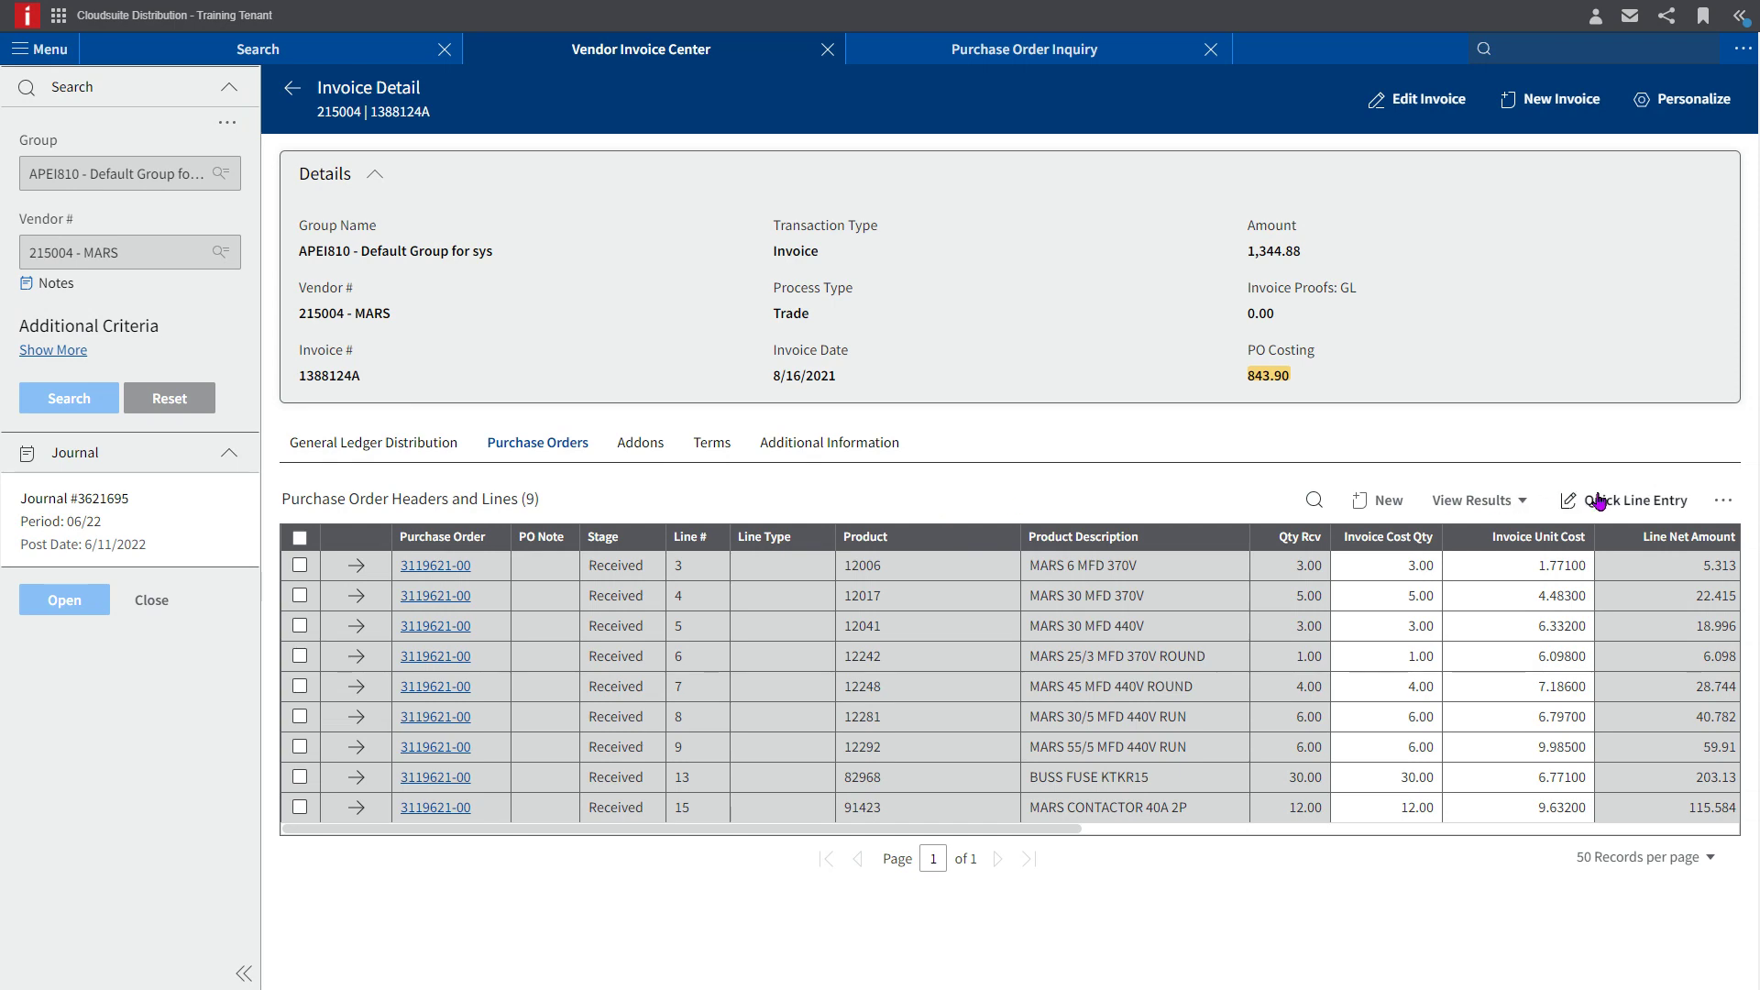
left_click(1604, 499)
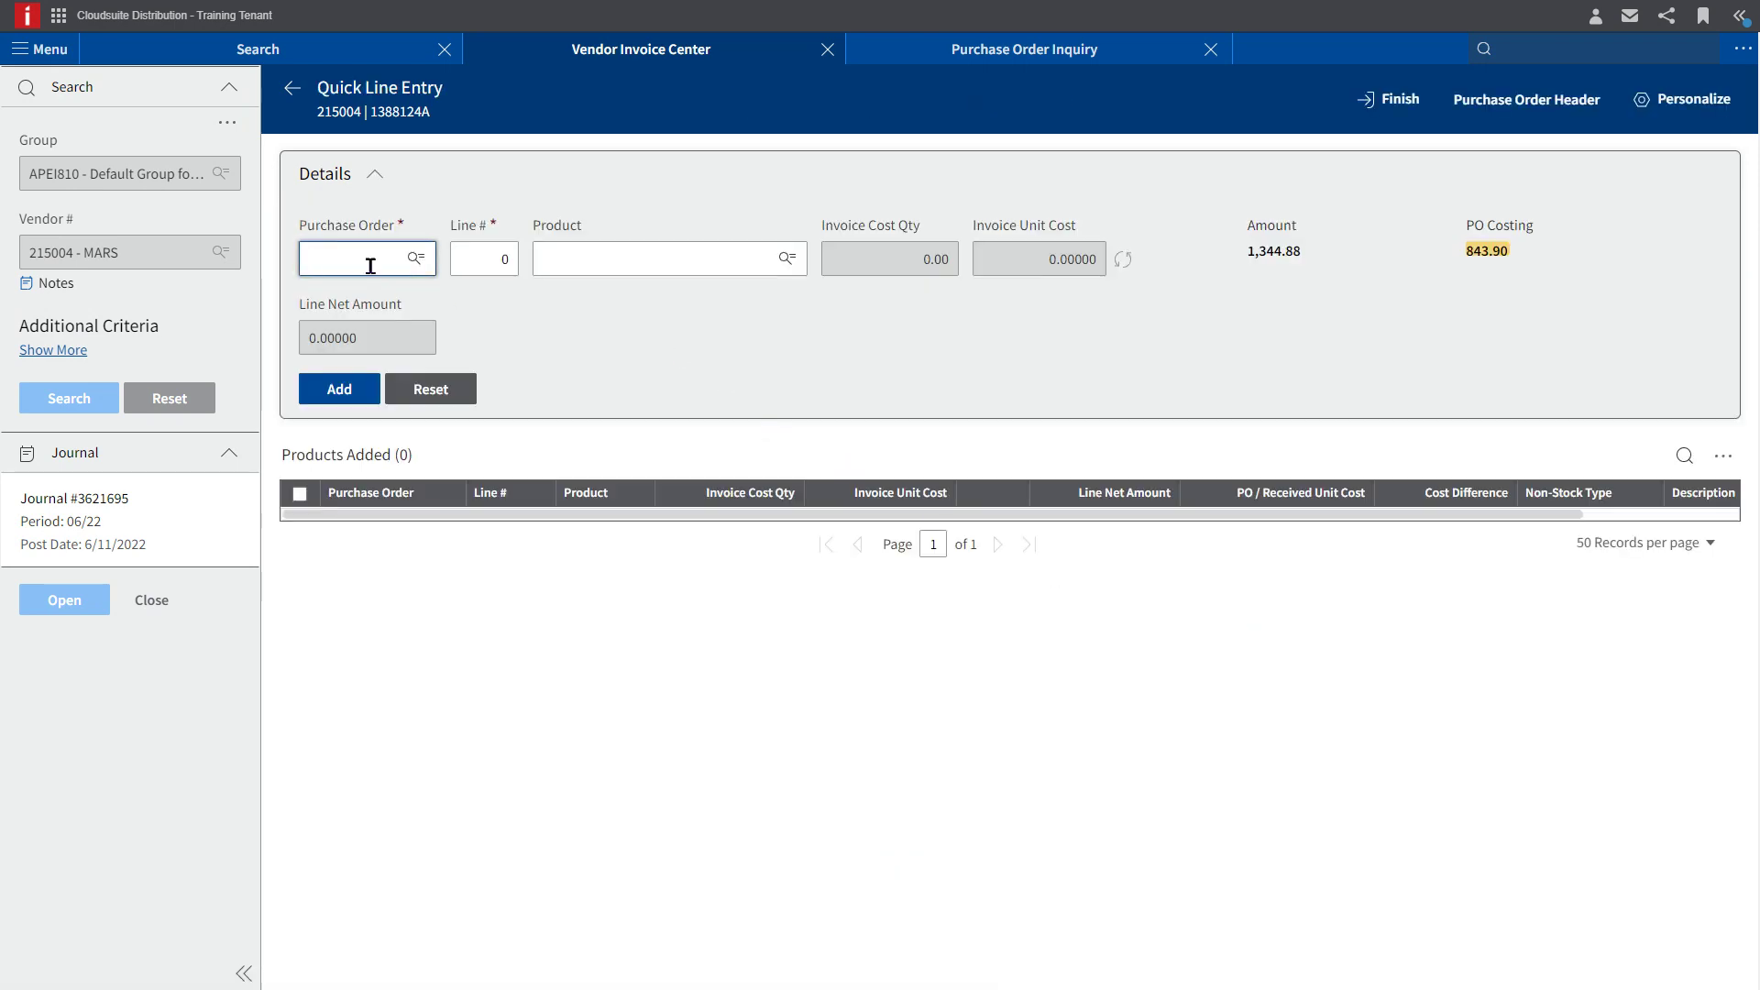
Step: Add line 10 (4031F) of PO 3119621-00 to the invoice
left_click(366, 259)
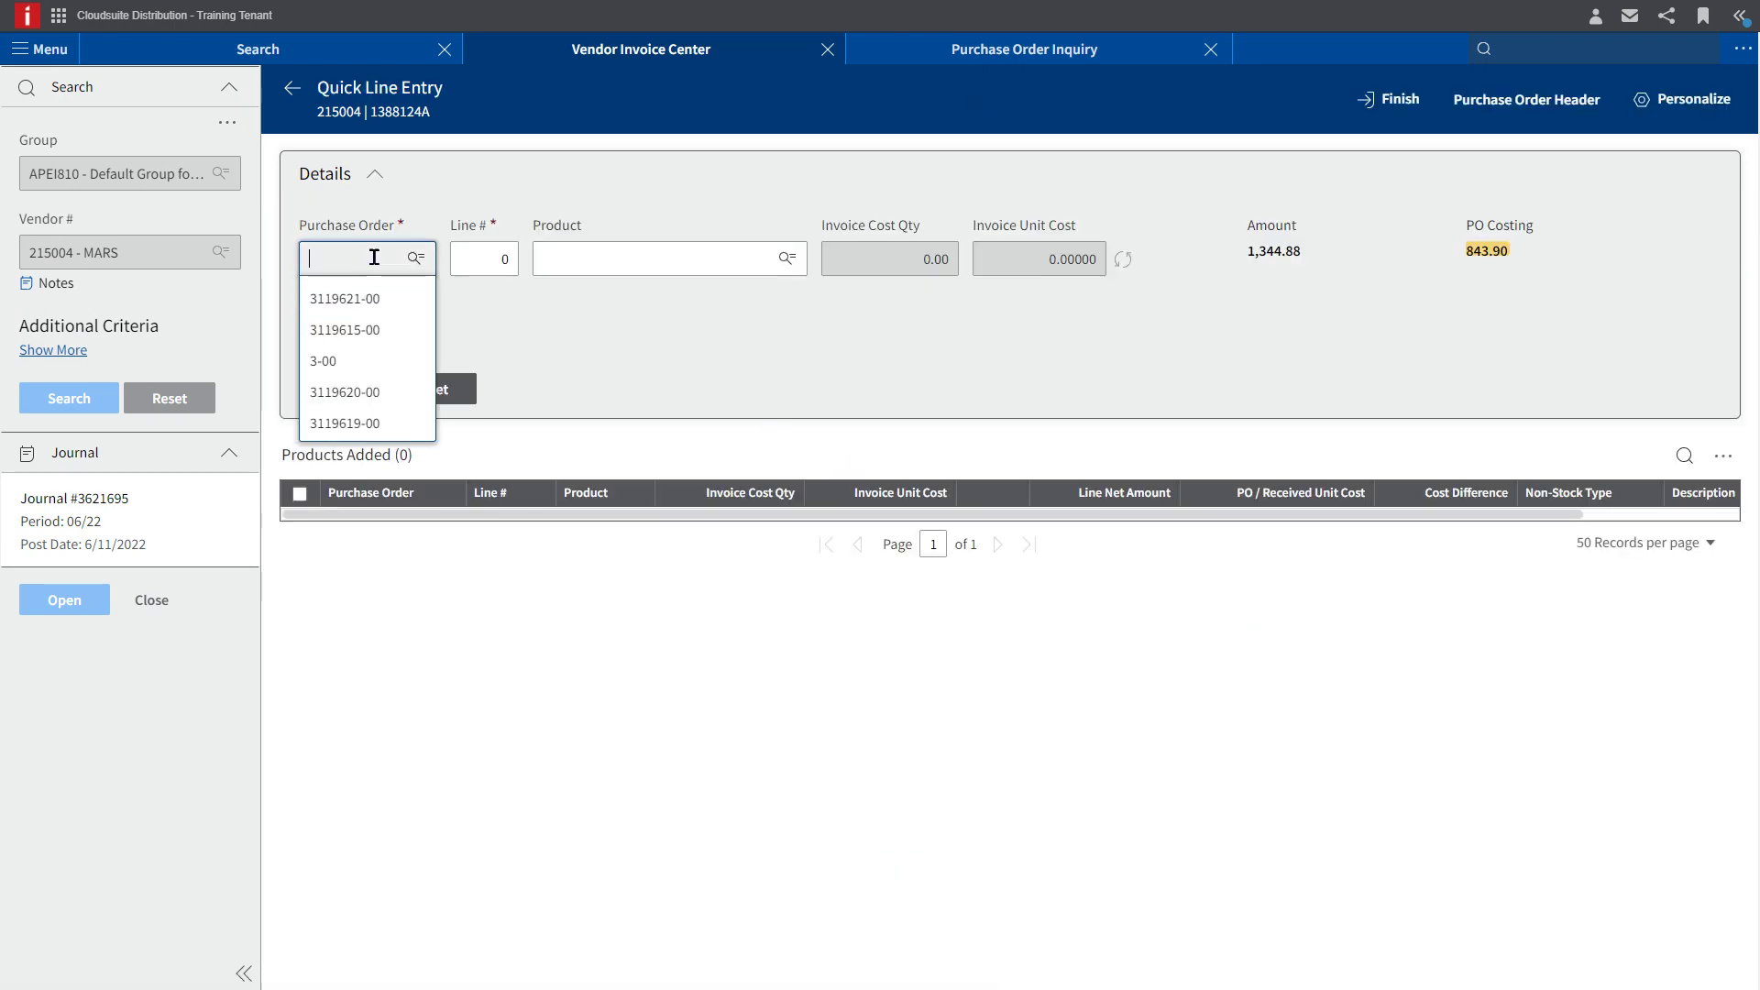
left_click(368, 299)
key("Tab")
type("10")
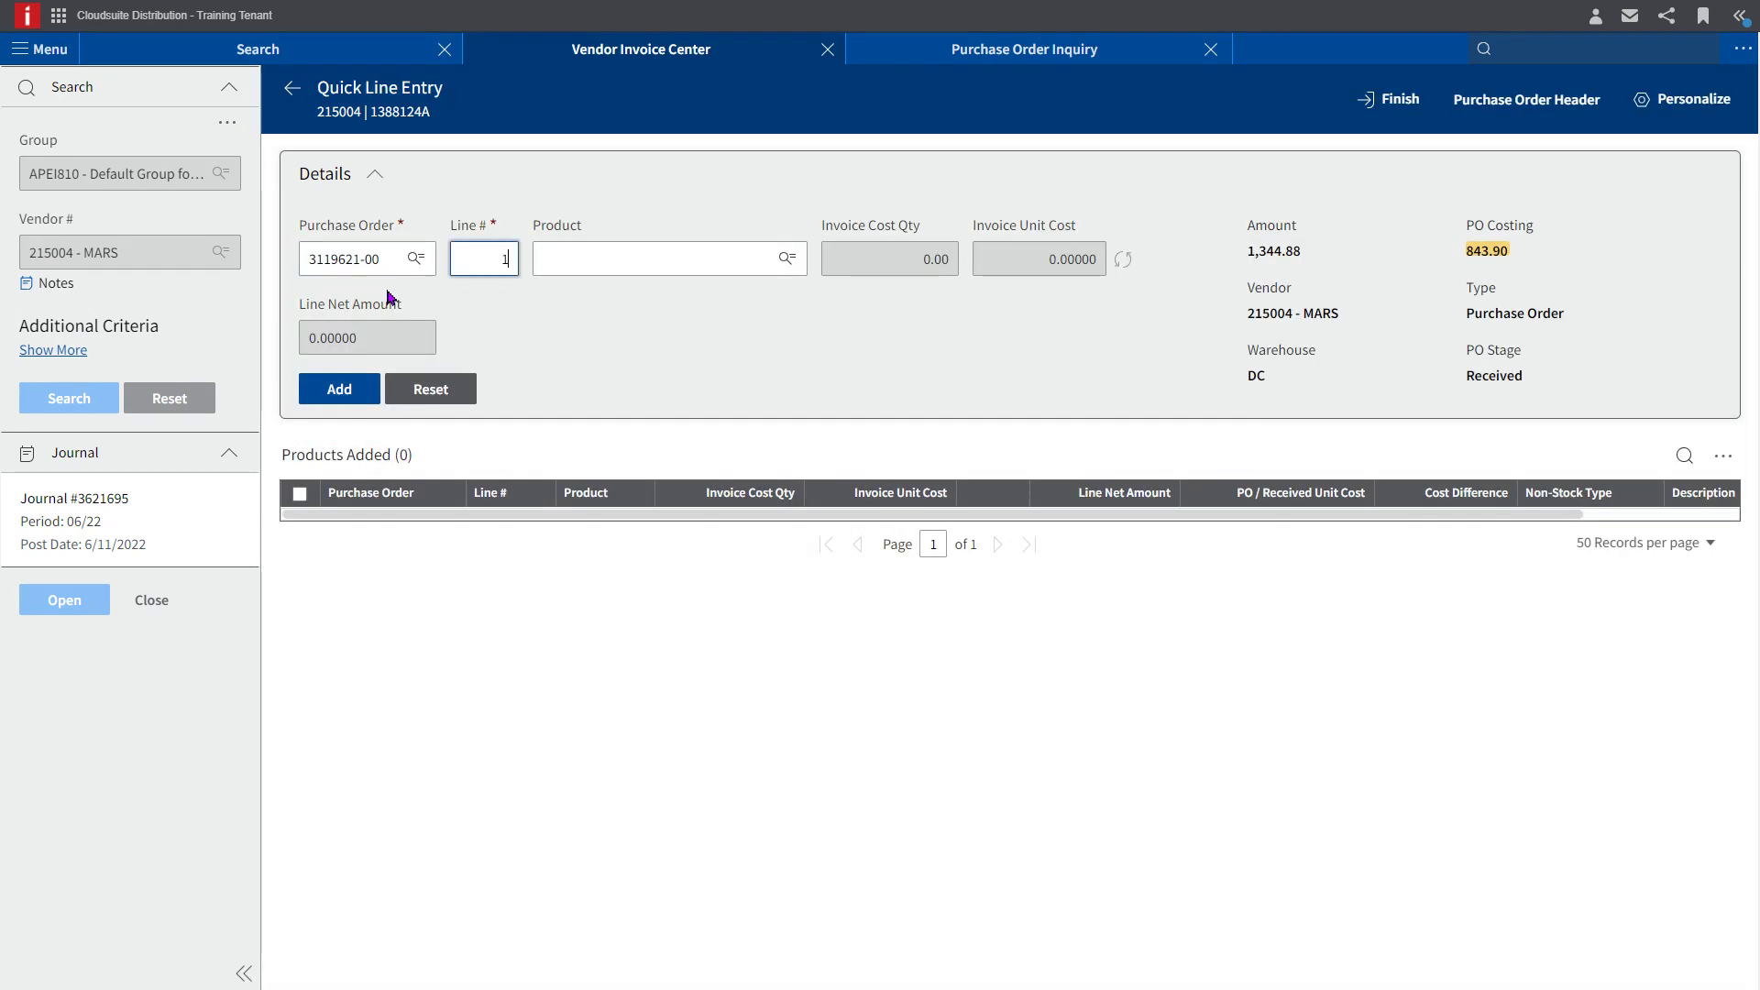
key("Tab")
left_click(338, 388)
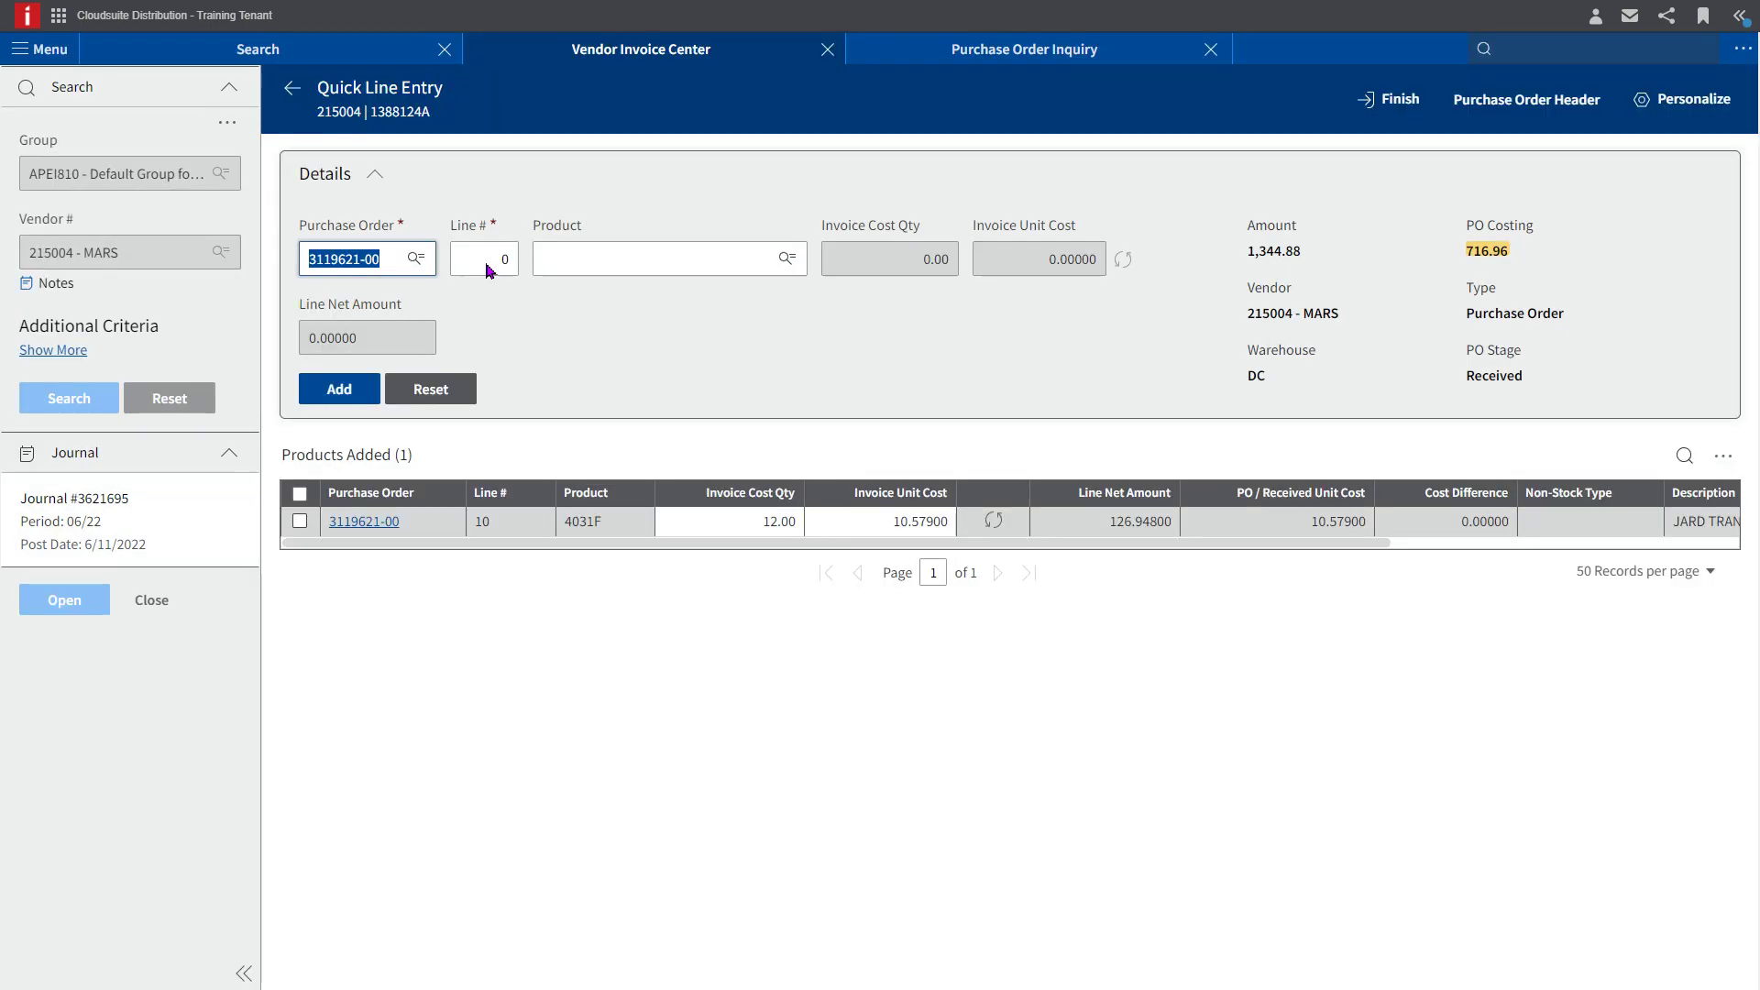
Step: Add lines 11 (42EF35AG) and 12 (49ACR6), then finish line entry
left_click(488, 266)
type("11")
key("Tab")
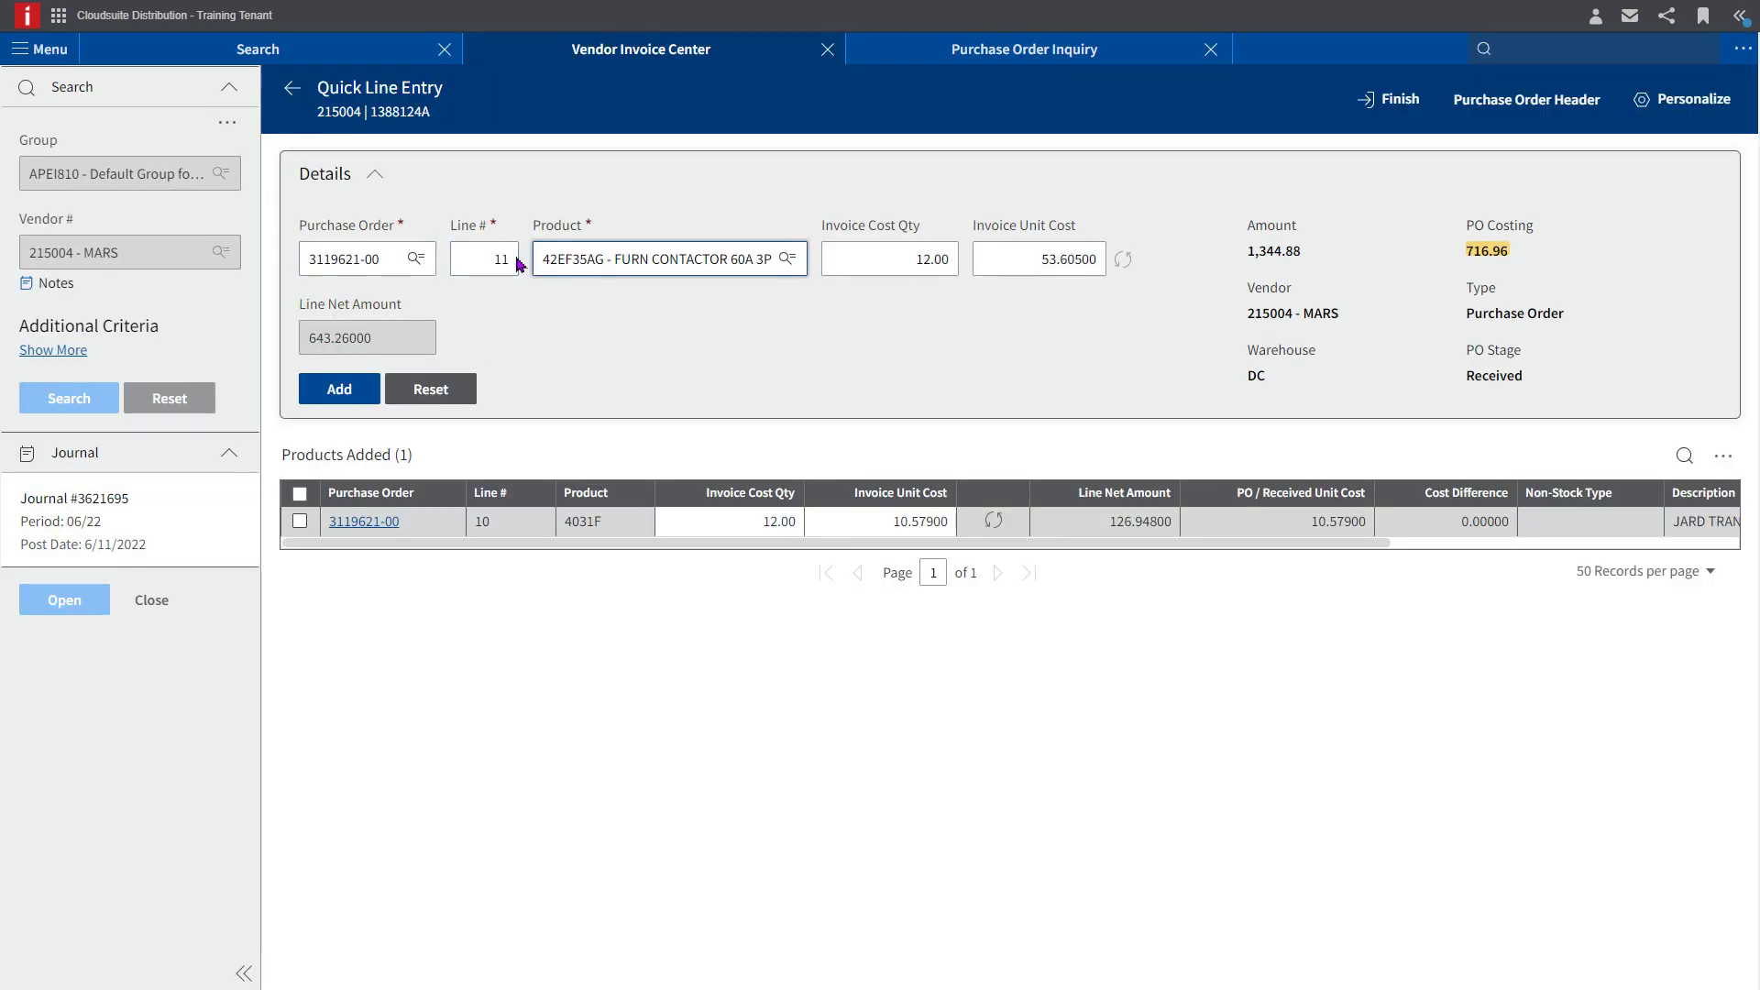
left_click(339, 389)
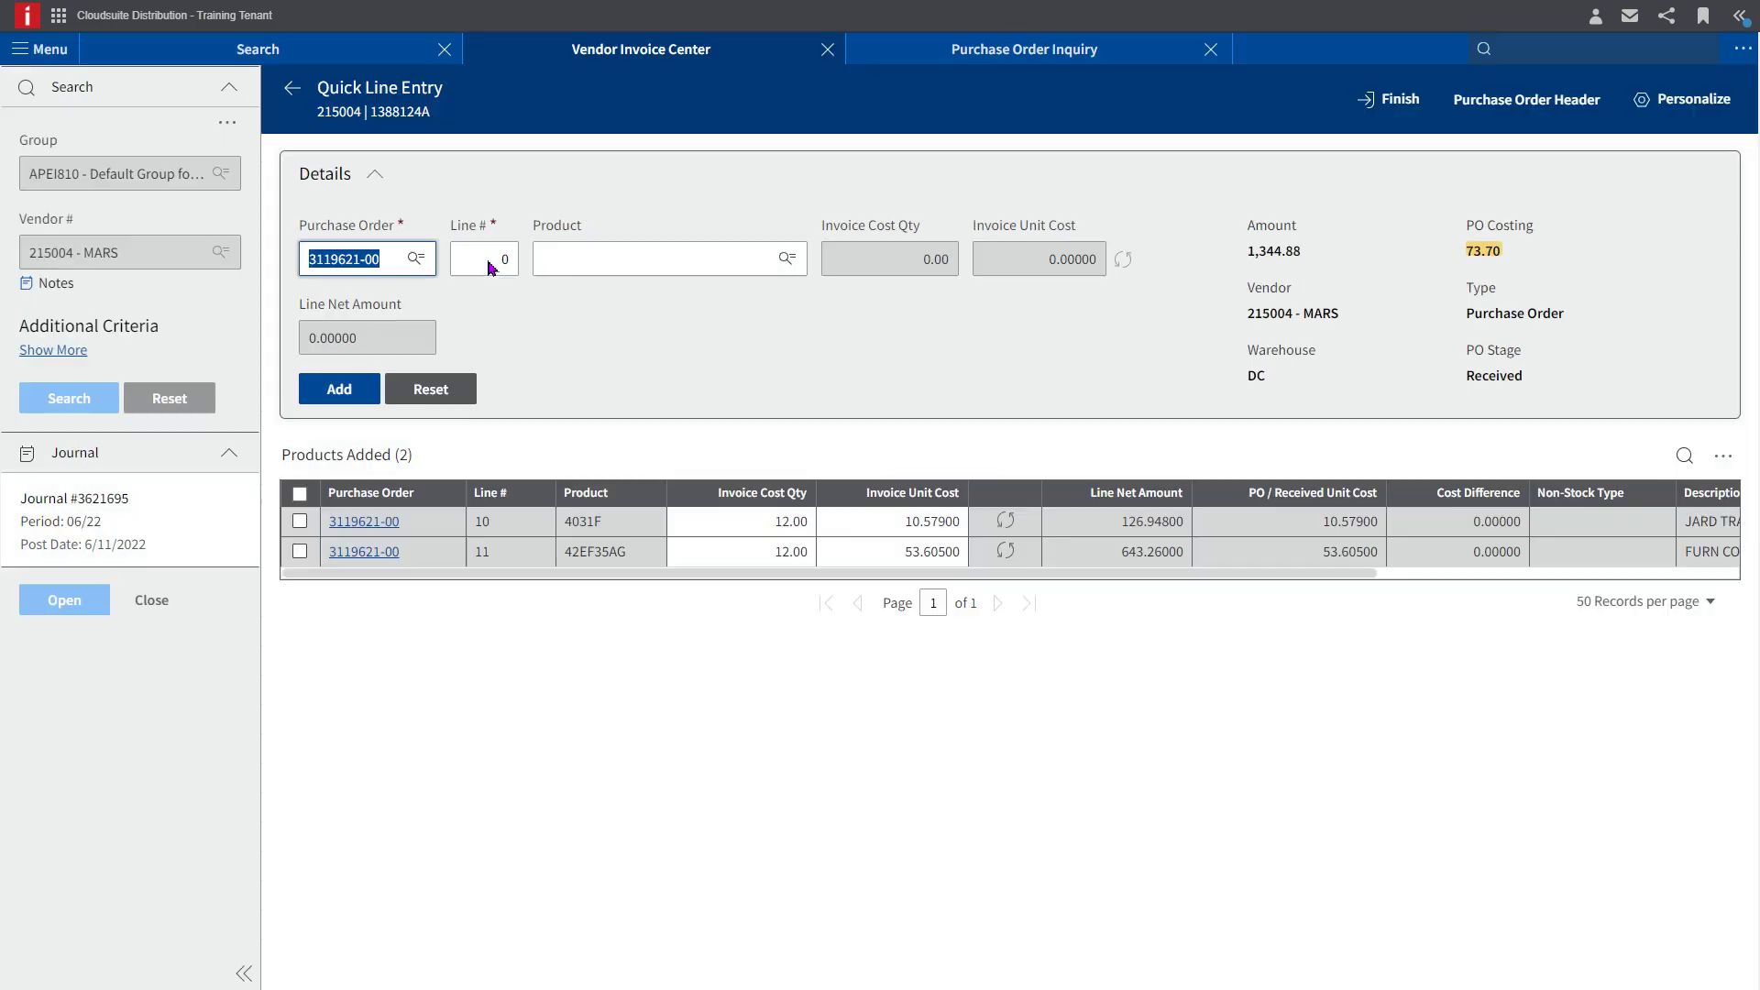
left_click(509, 260)
type("12")
key("Tab")
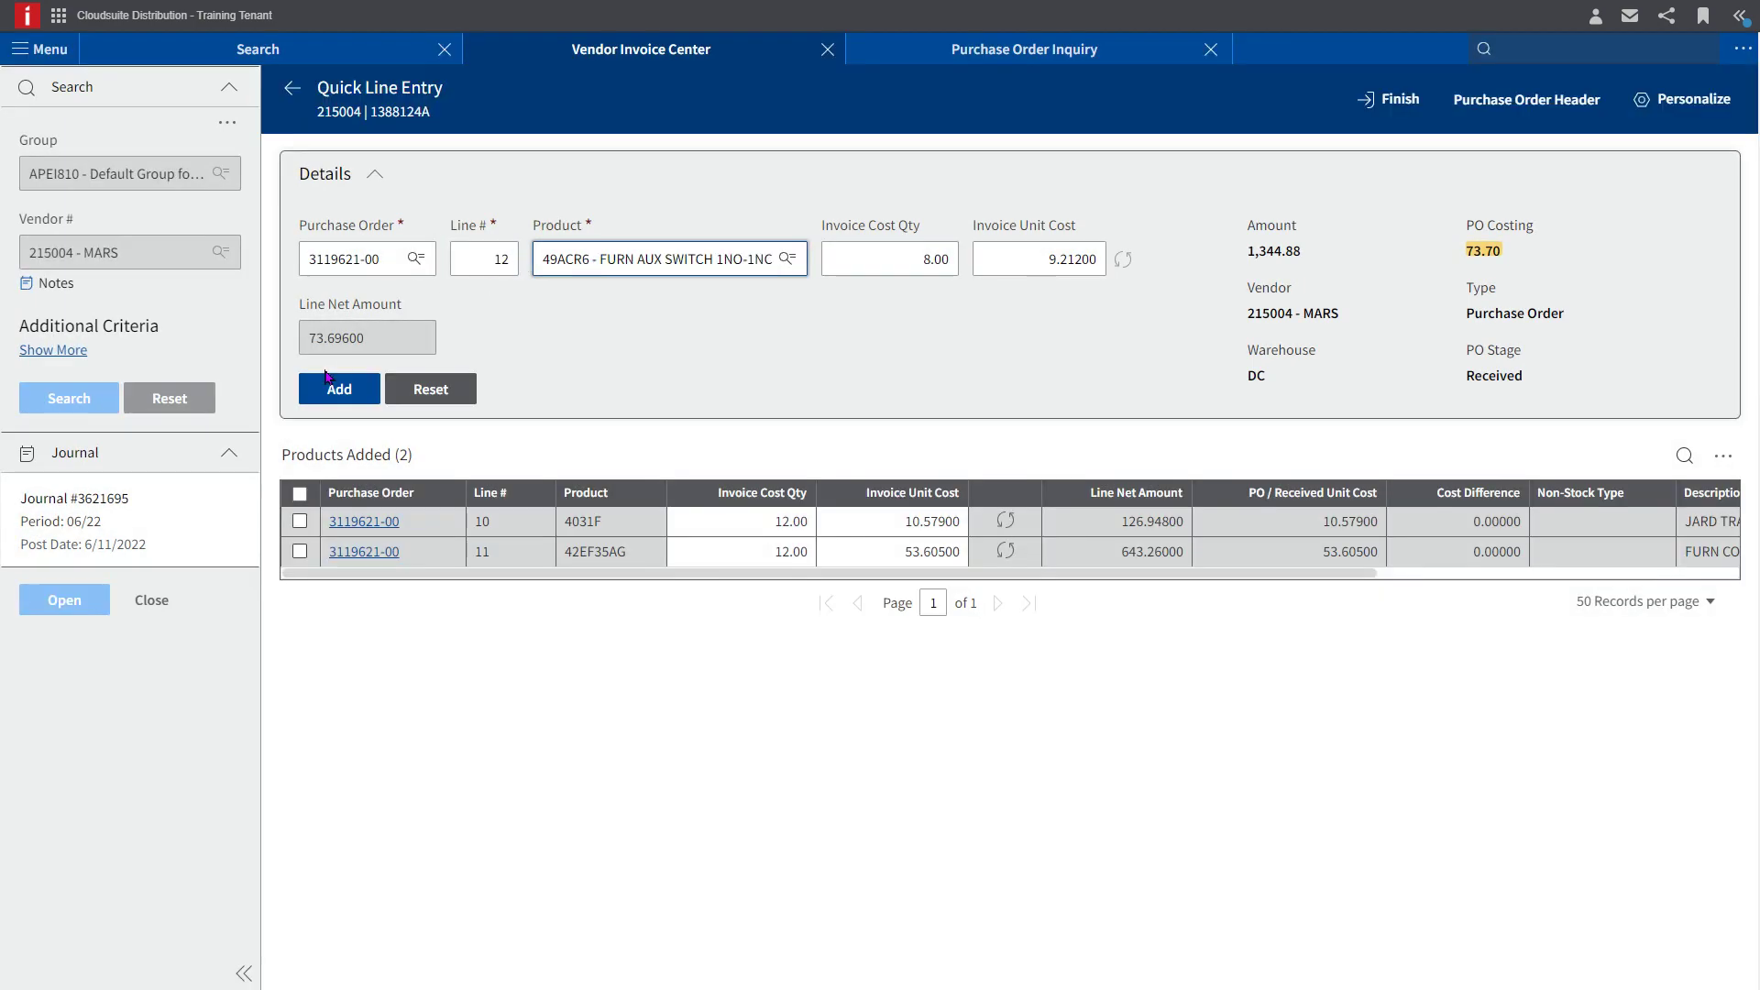
left_click(340, 385)
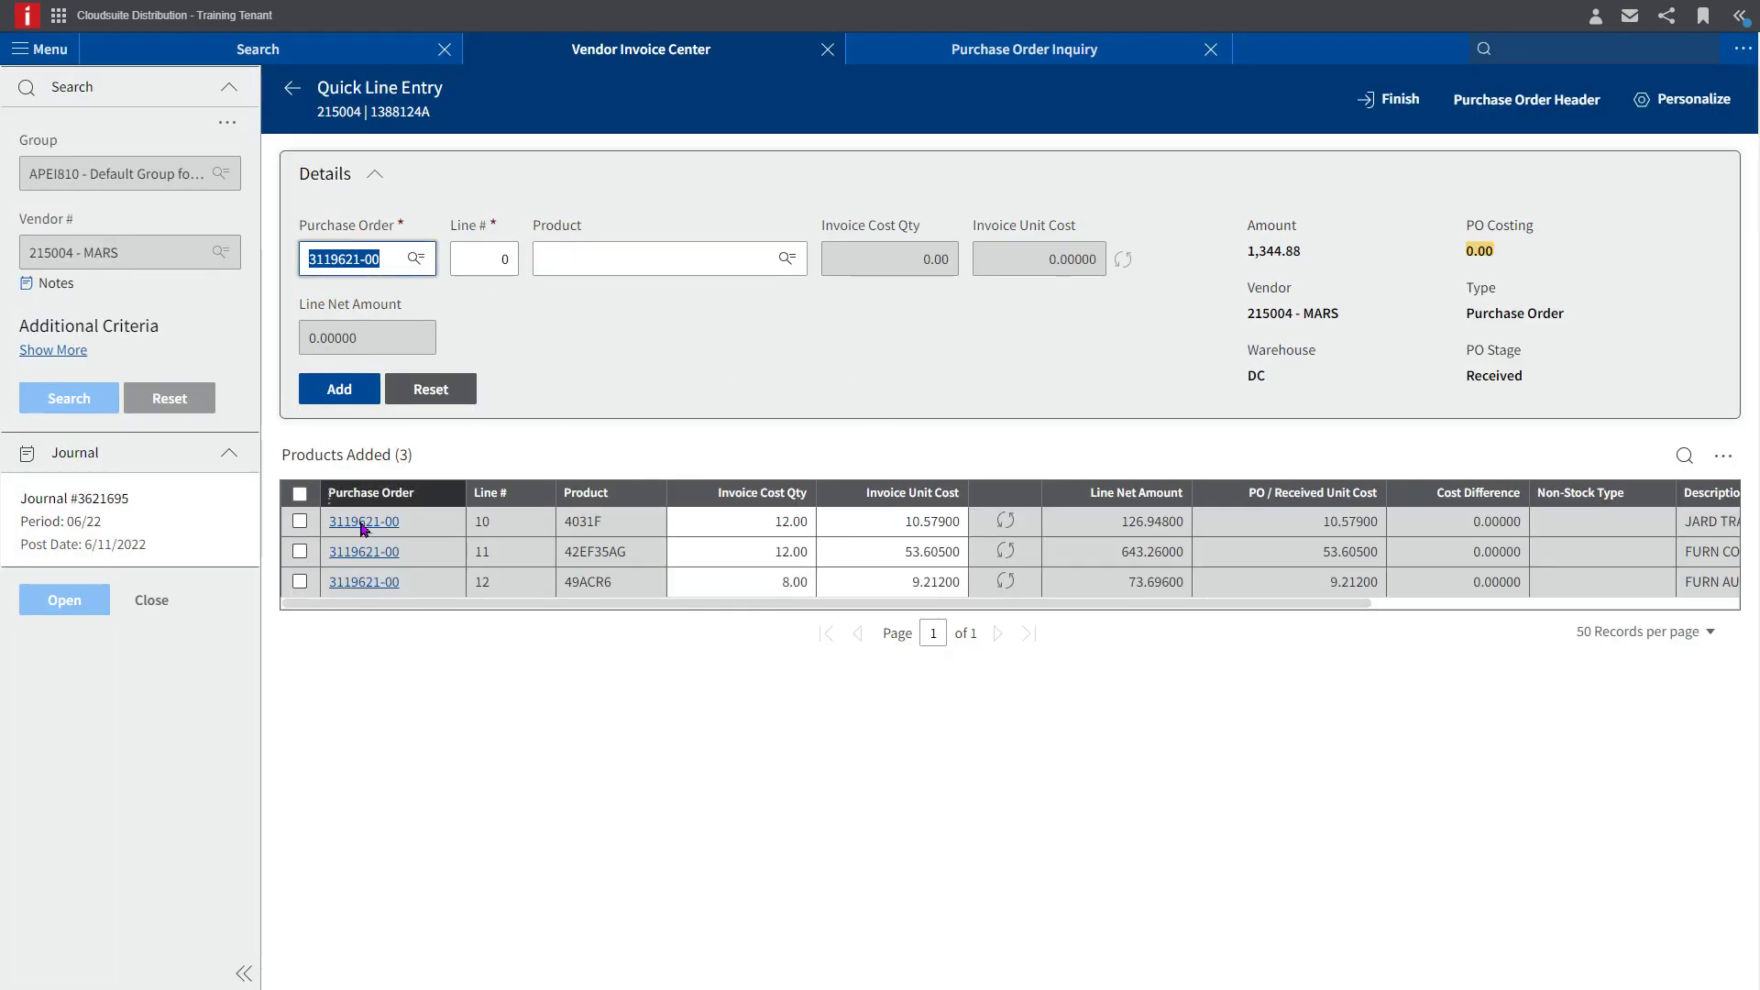
left_click(1424, 108)
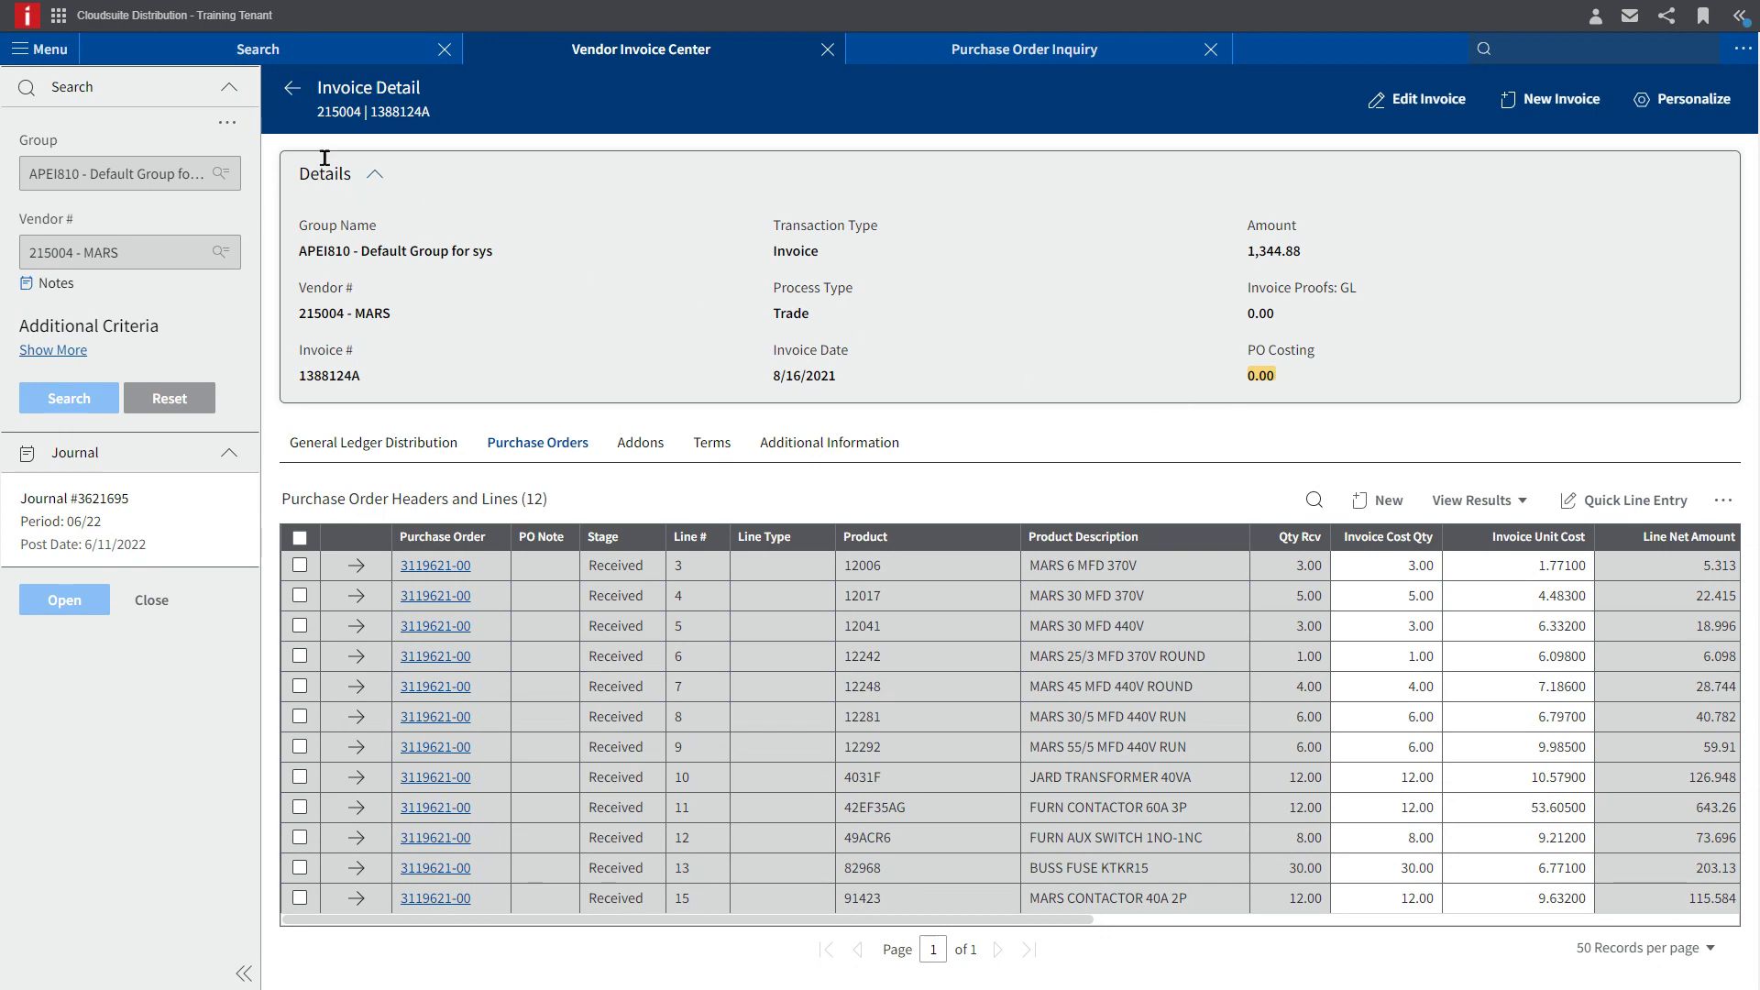
Step: Revalidate invoice 1388124A without errors and run Final Update with Update Files checked
left_click(292, 88)
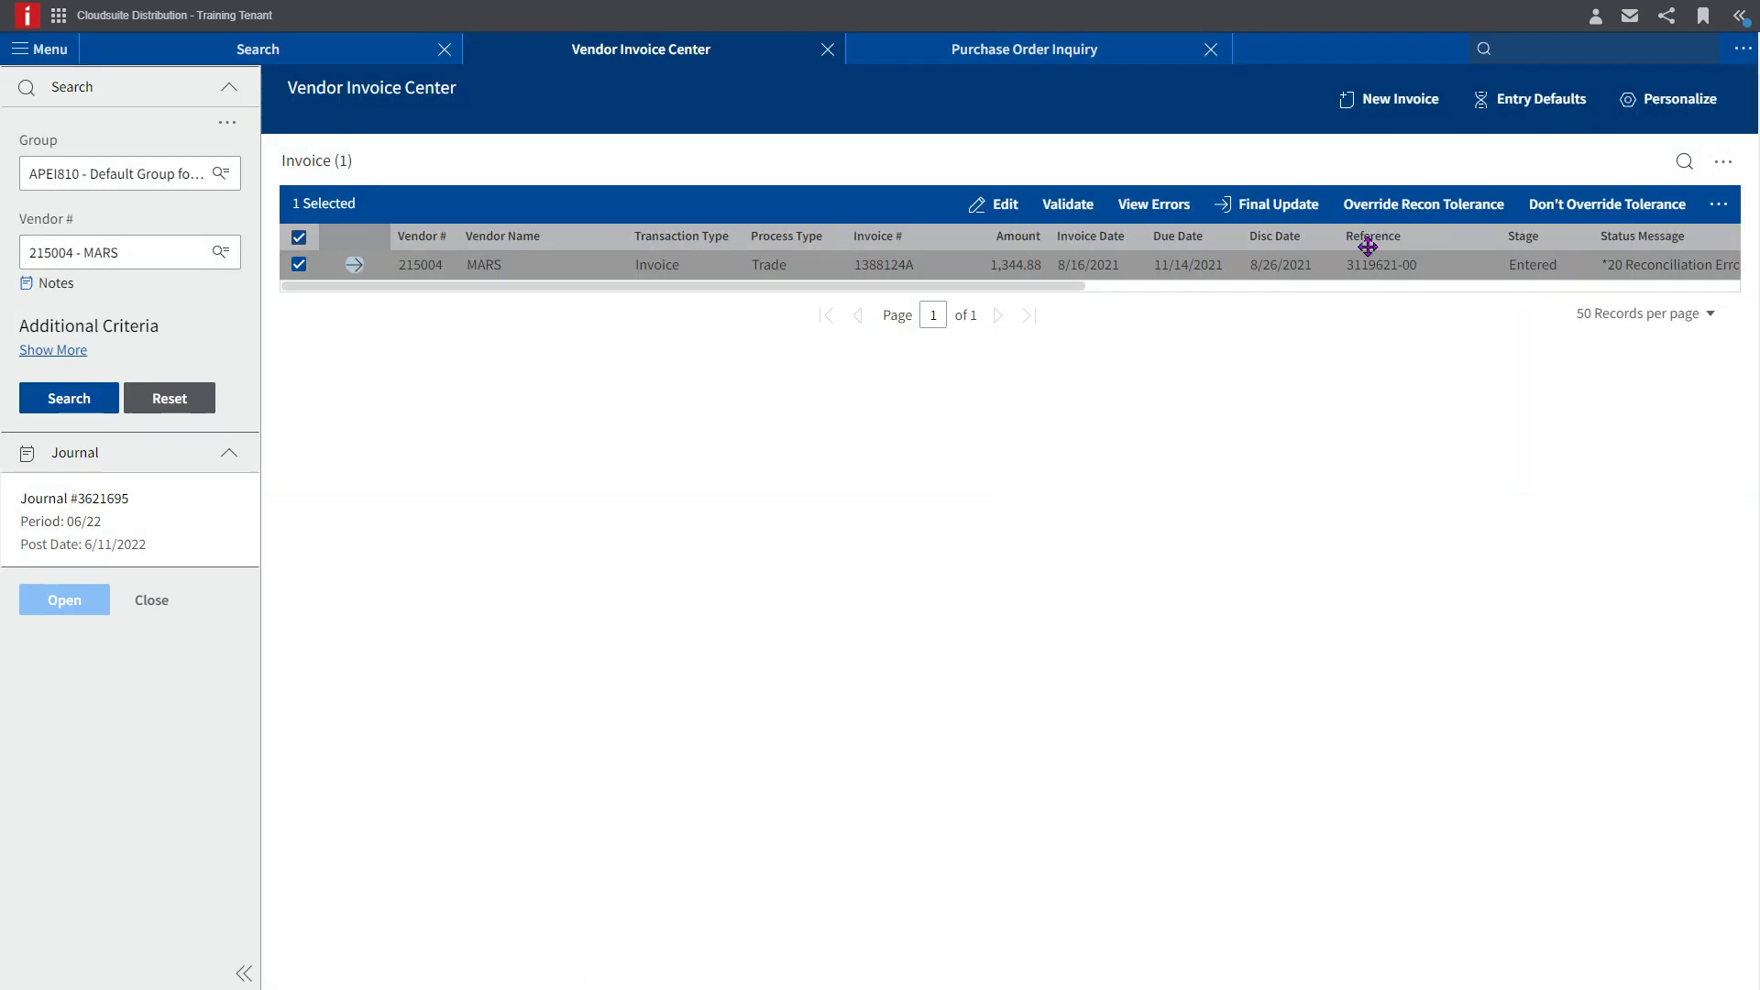
left_click(1067, 204)
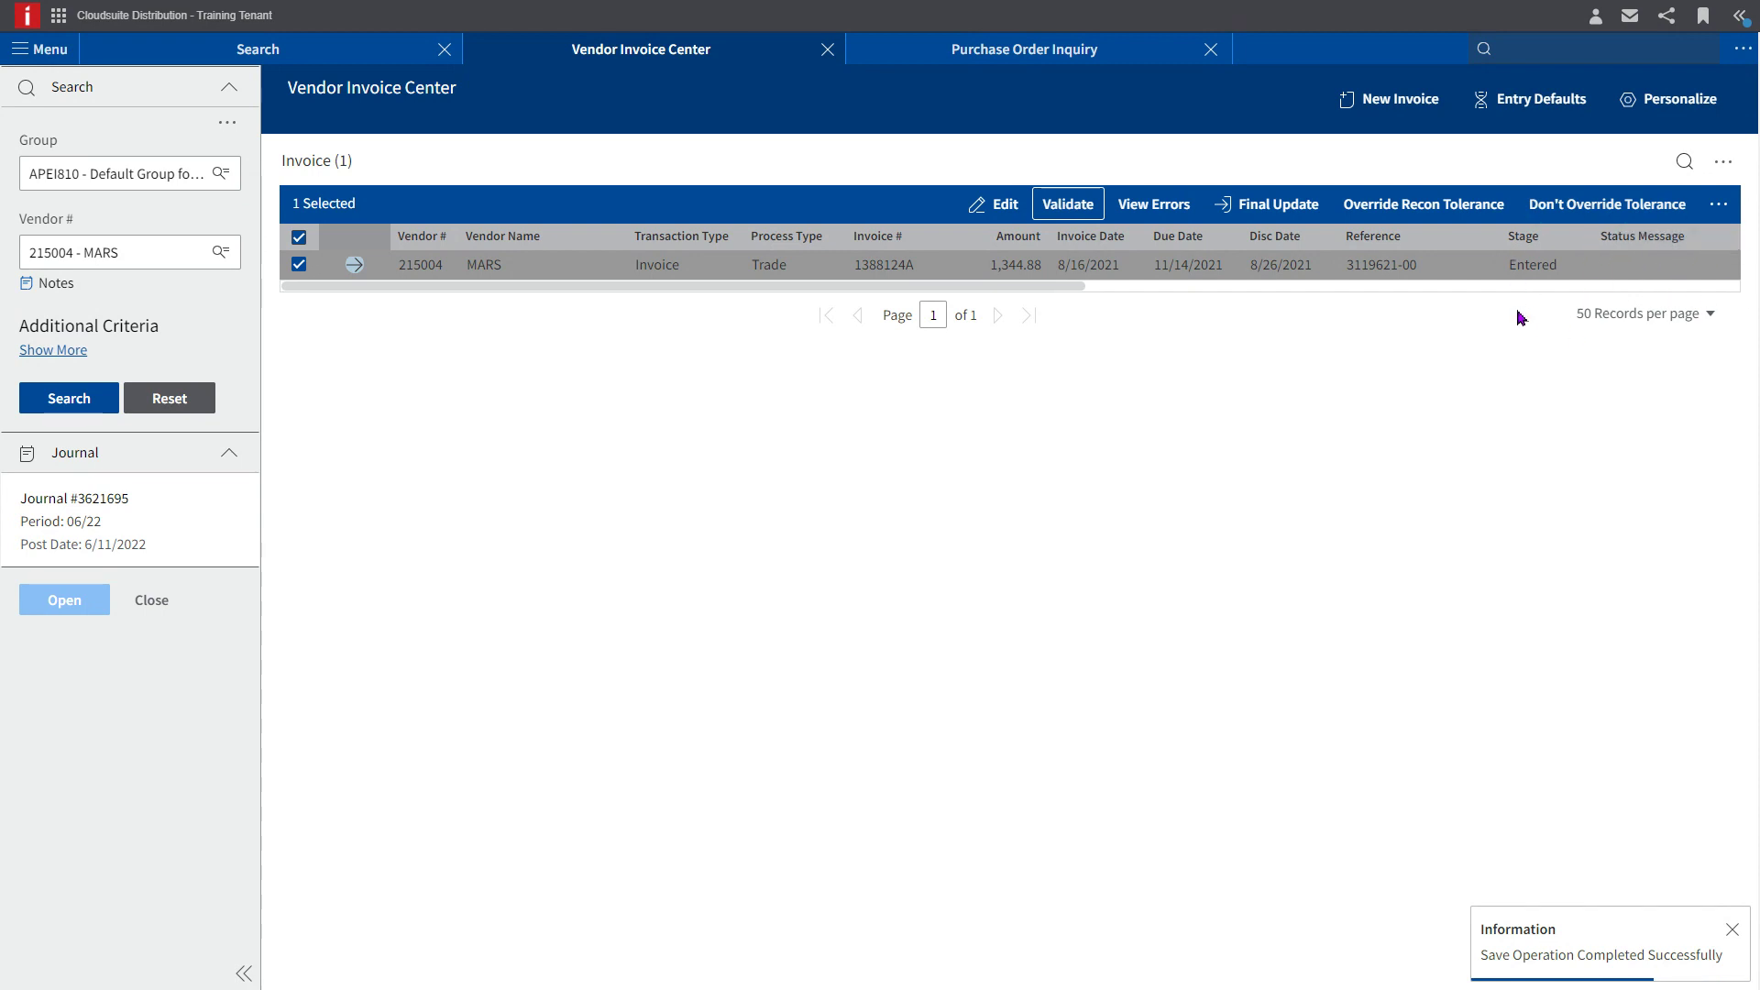
left_click(1288, 207)
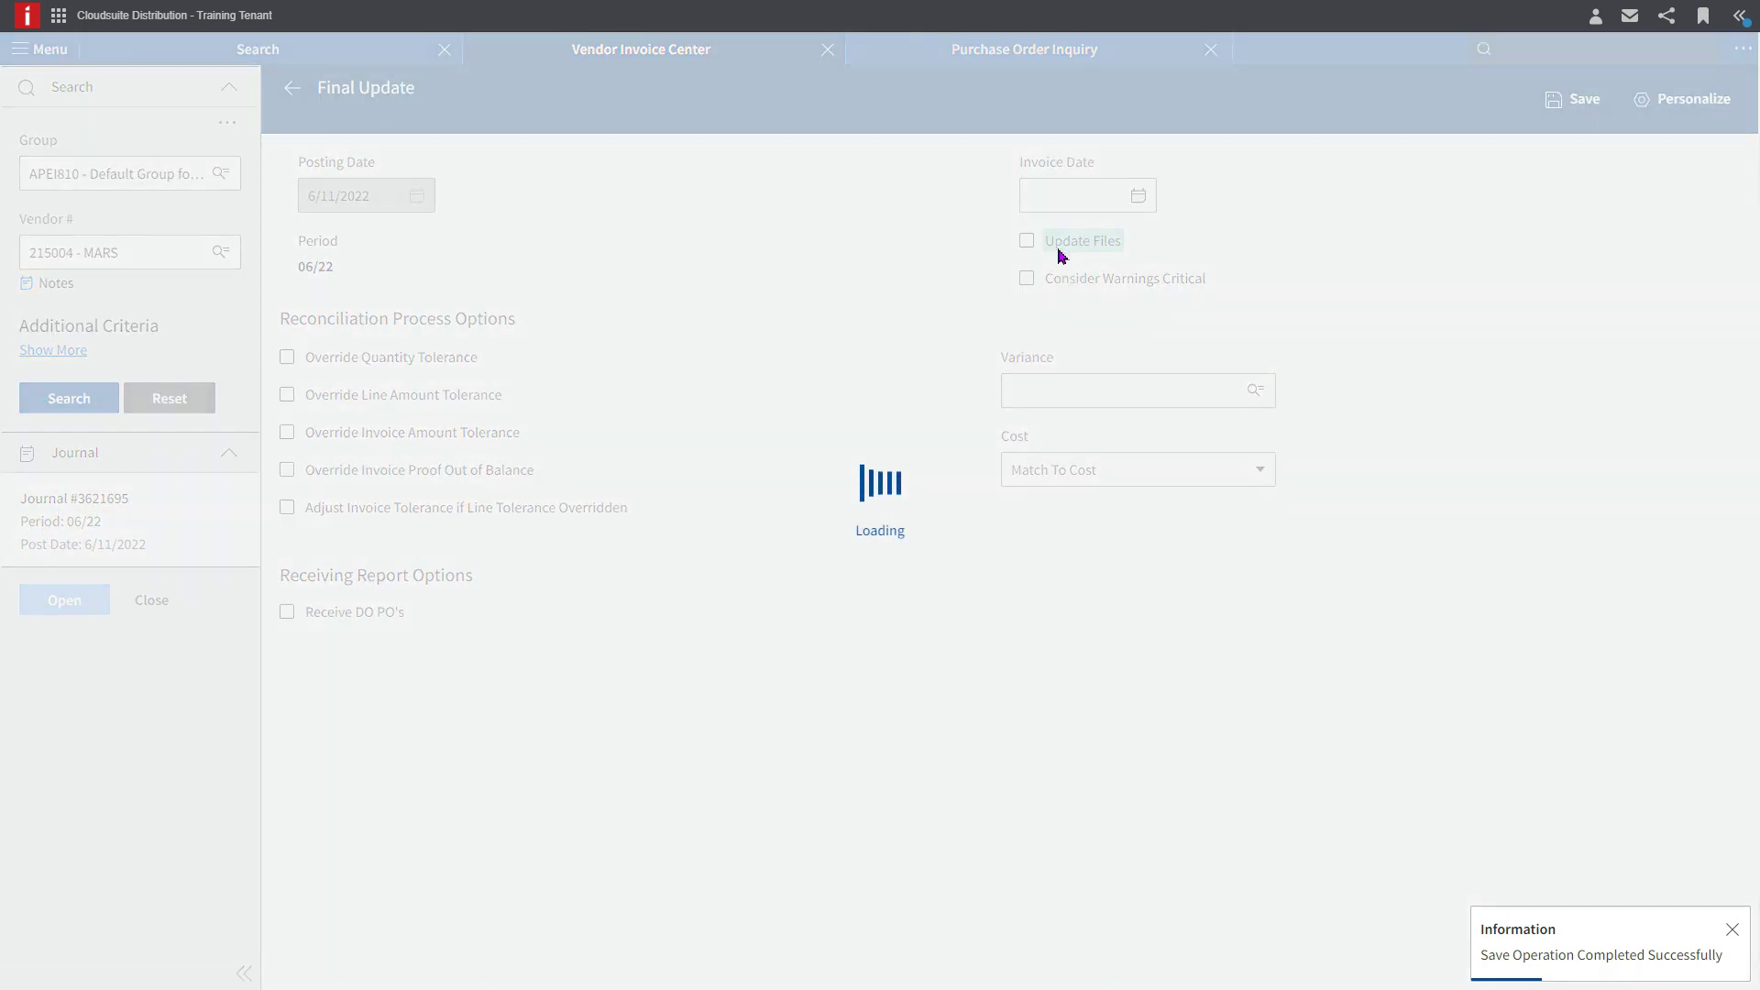
left_click(1027, 242)
left_click(1573, 100)
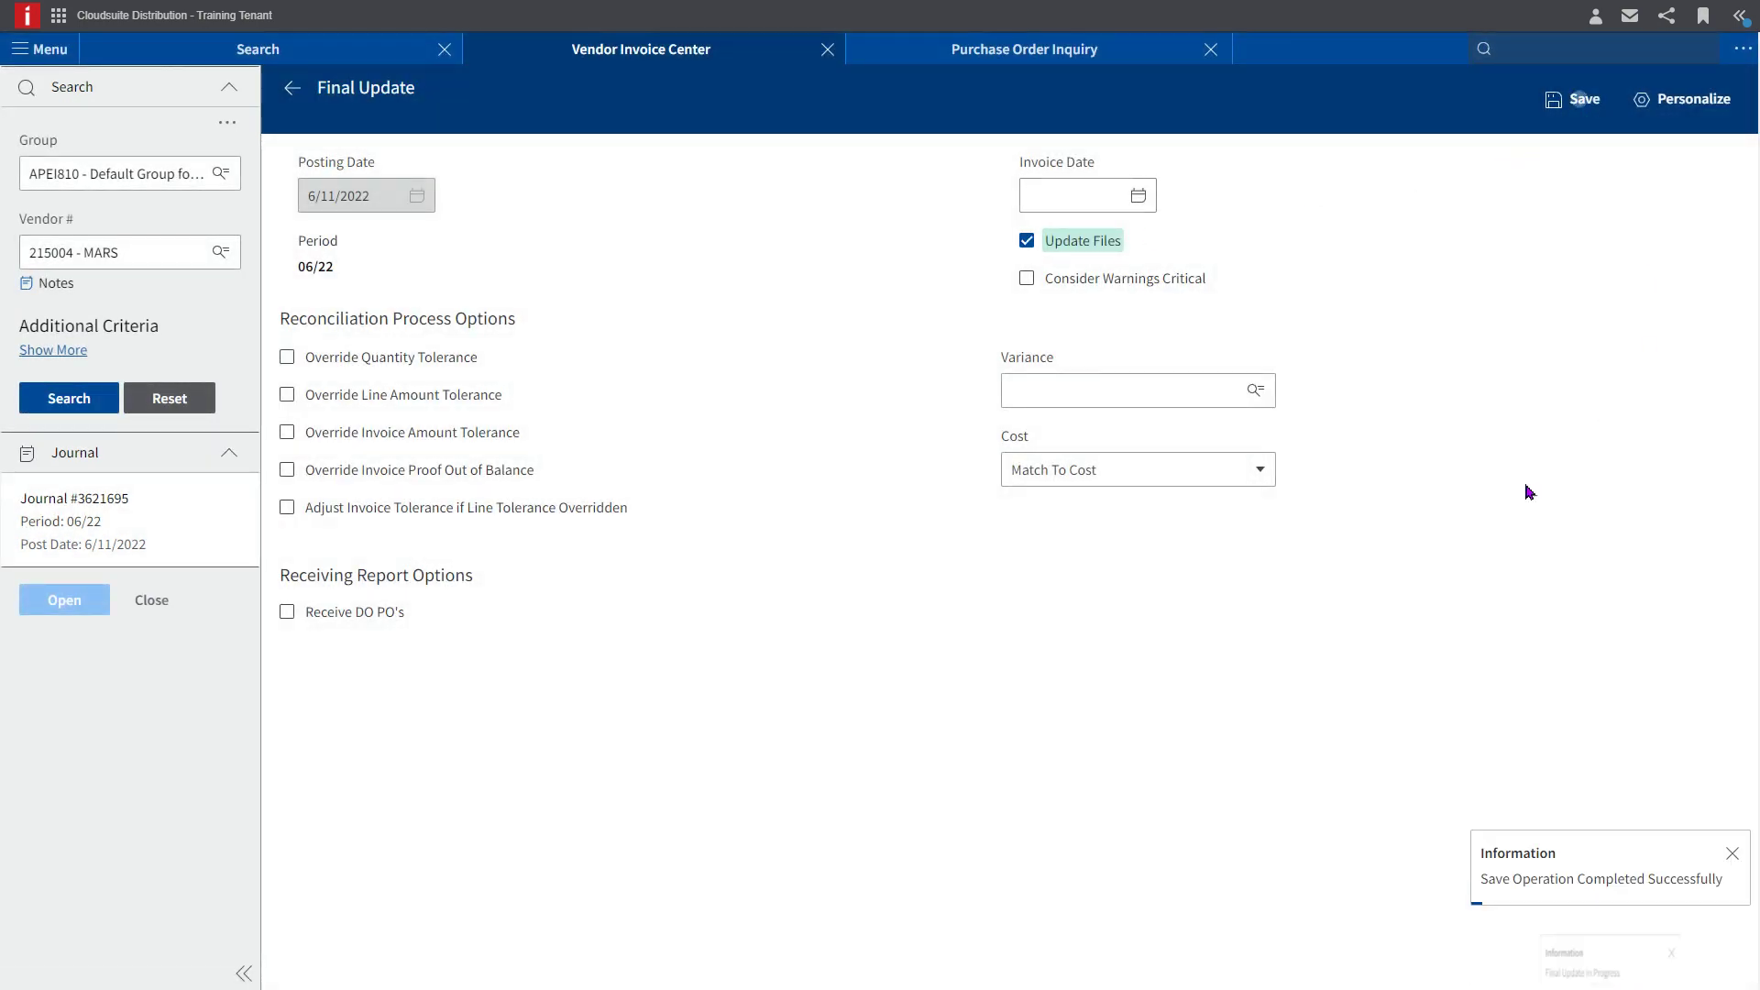